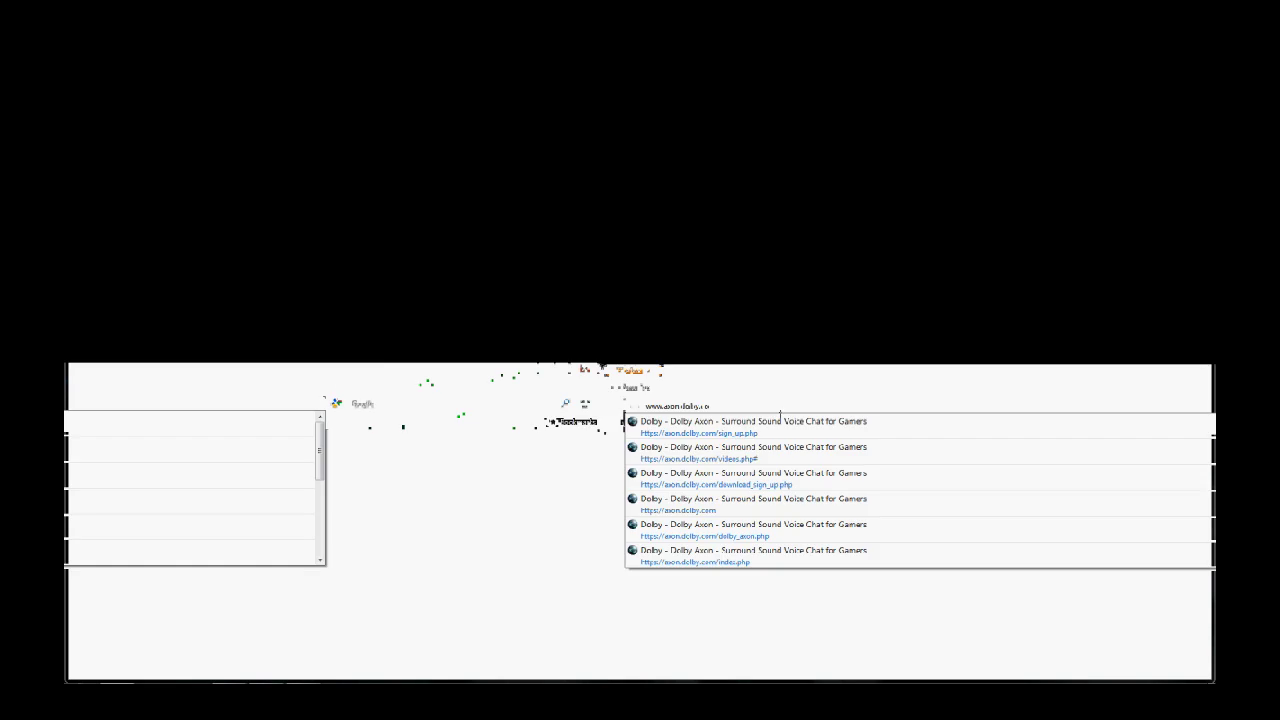
# - Open the Dolby Axon website's download page with its banner paused, and decline saving DolbyAxonSetup_v1.4.0.2.exe
pyautogui.press('Return')
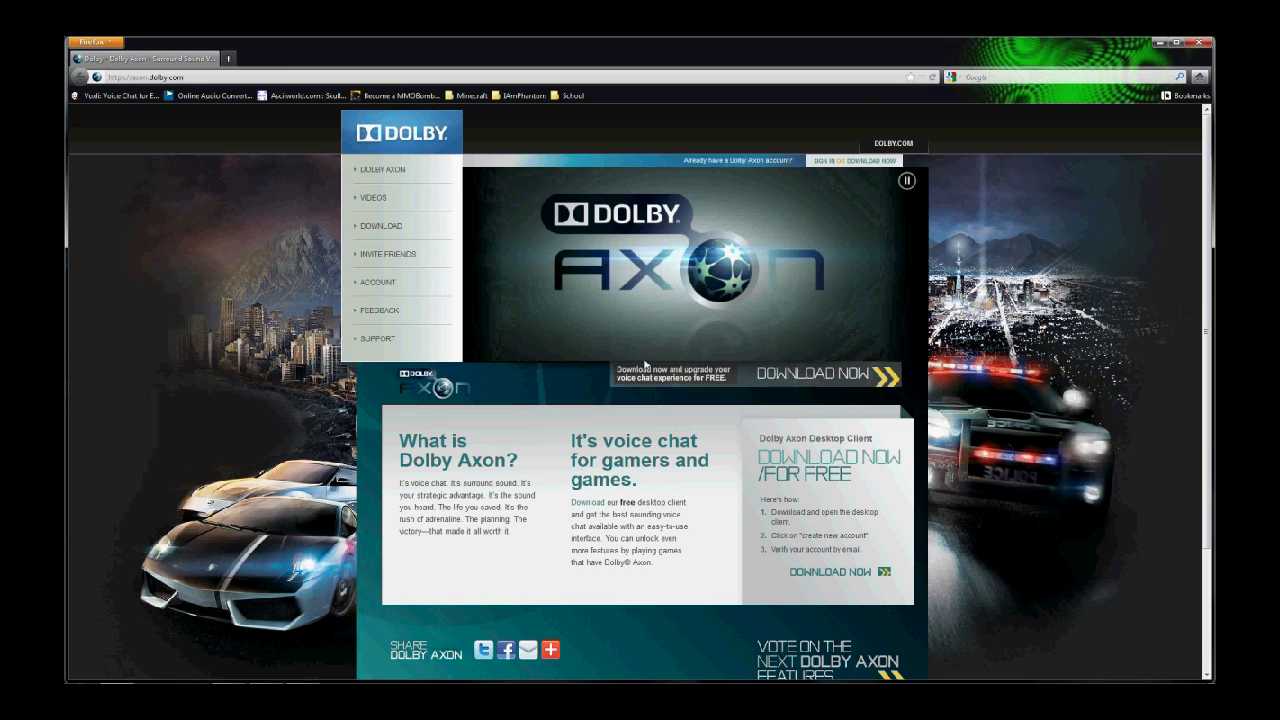
pyautogui.click(906, 180)
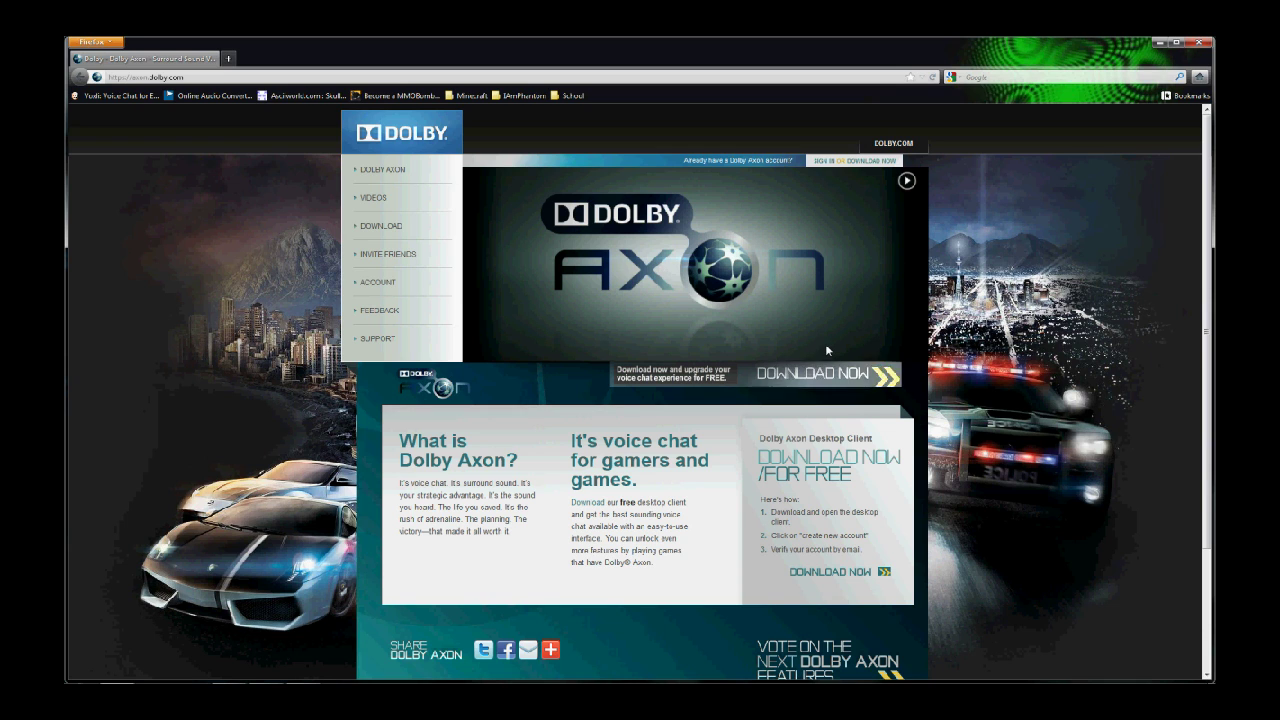
pyautogui.click(832, 375)
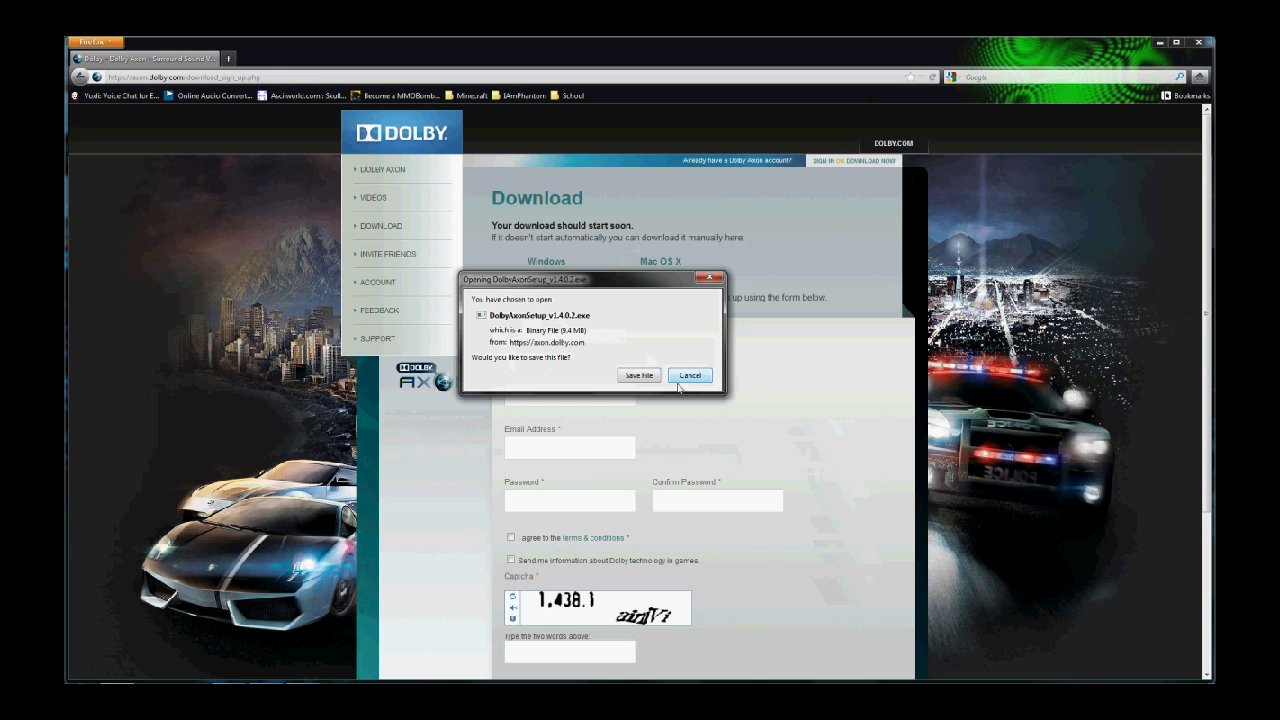
pyautogui.moveTo(640, 278); pyautogui.dragTo(646, 286)
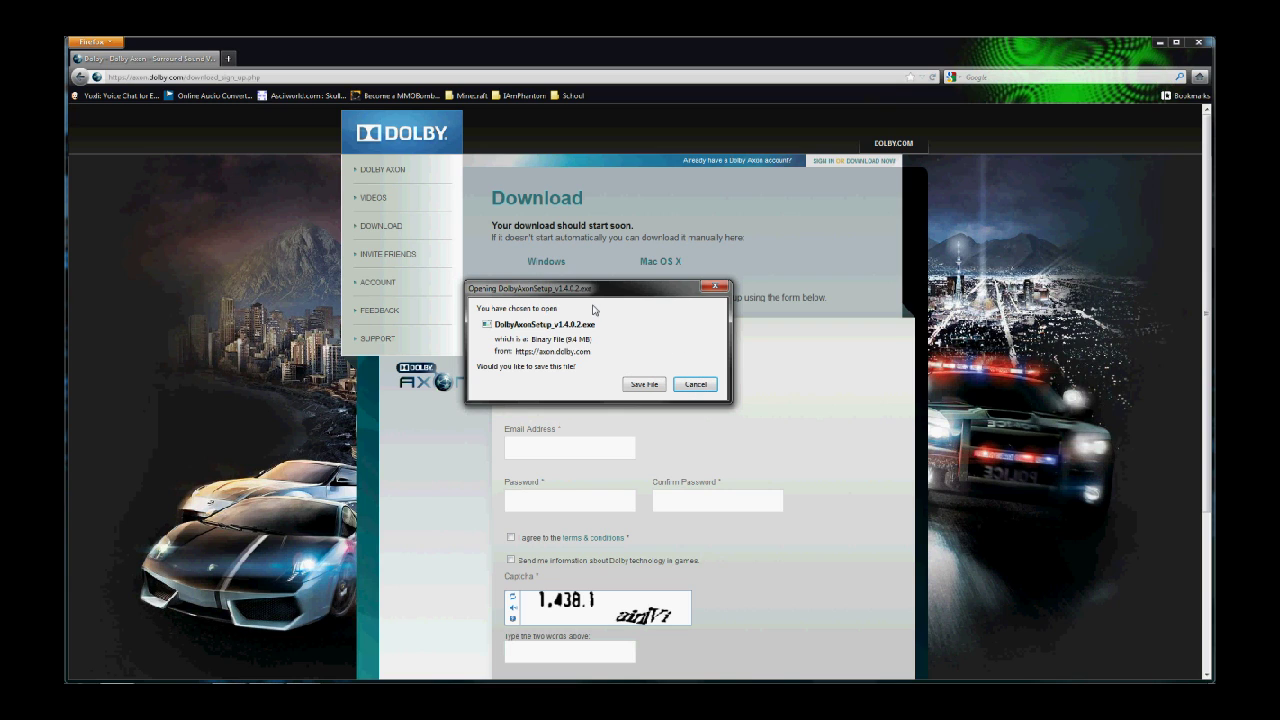
pyautogui.click(693, 388)
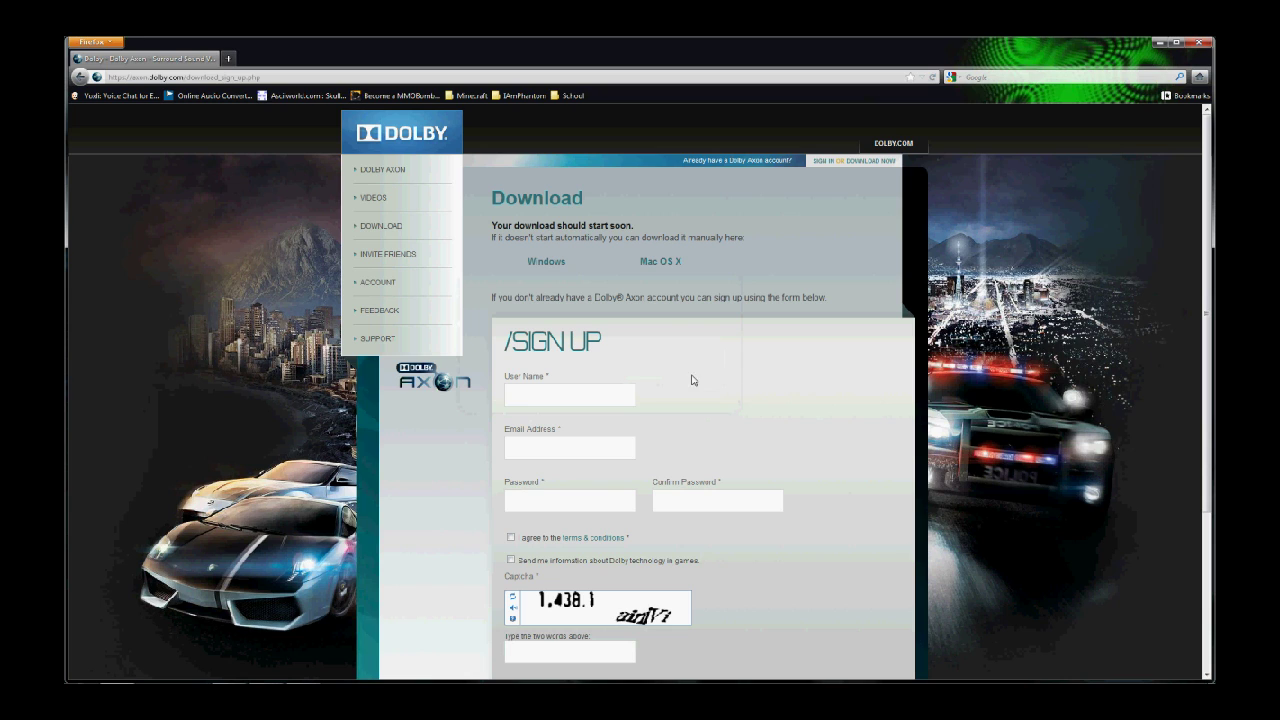
# - Examine the fields of the Dolby Axon sign-up form down to the captcha, and close the browser
pyautogui.click(588, 397)
pyautogui.scroll(-1, 565, 540)
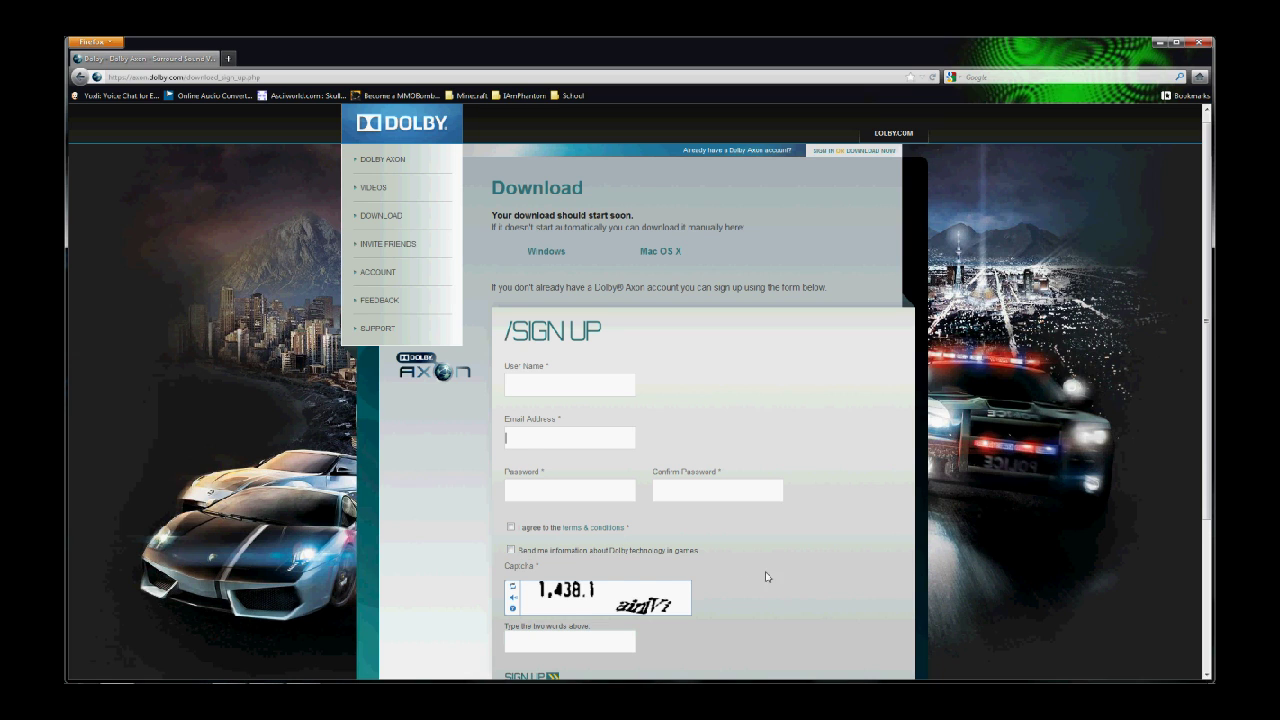
pyautogui.scroll(-1, 764, 575)
pyautogui.scroll(-2, 768, 593)
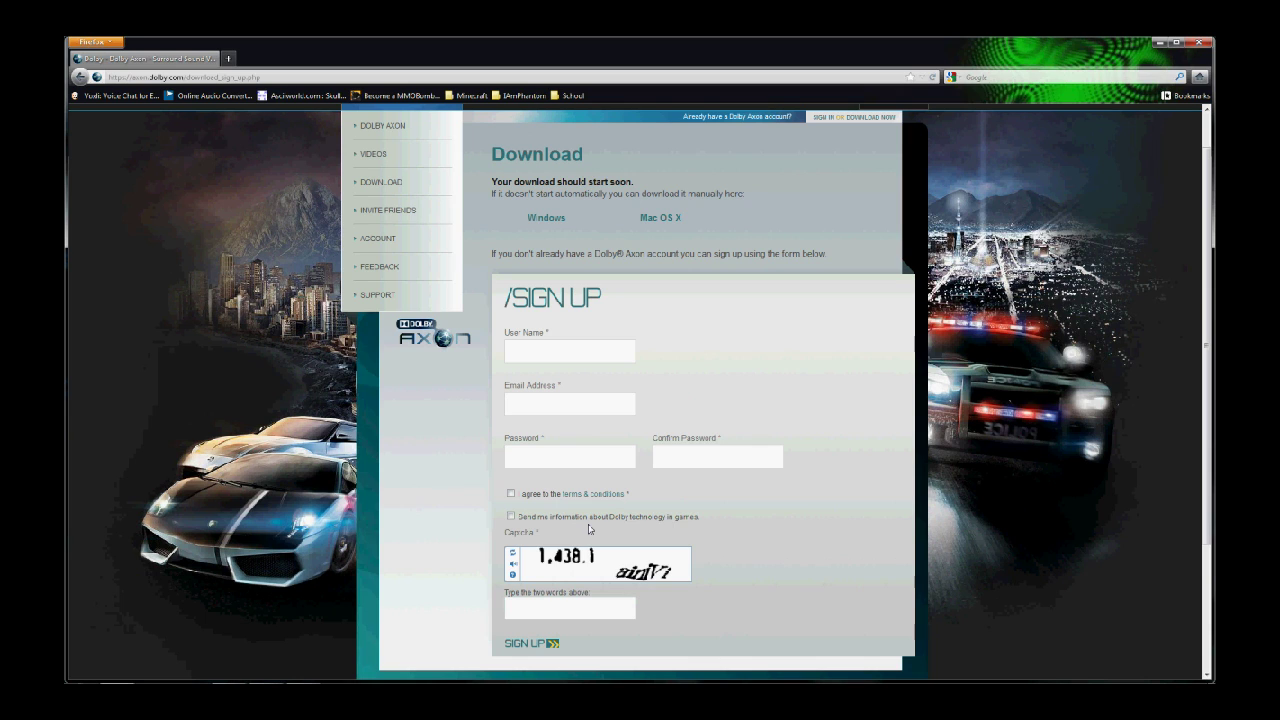
pyautogui.click(534, 604)
pyautogui.click(1196, 43)
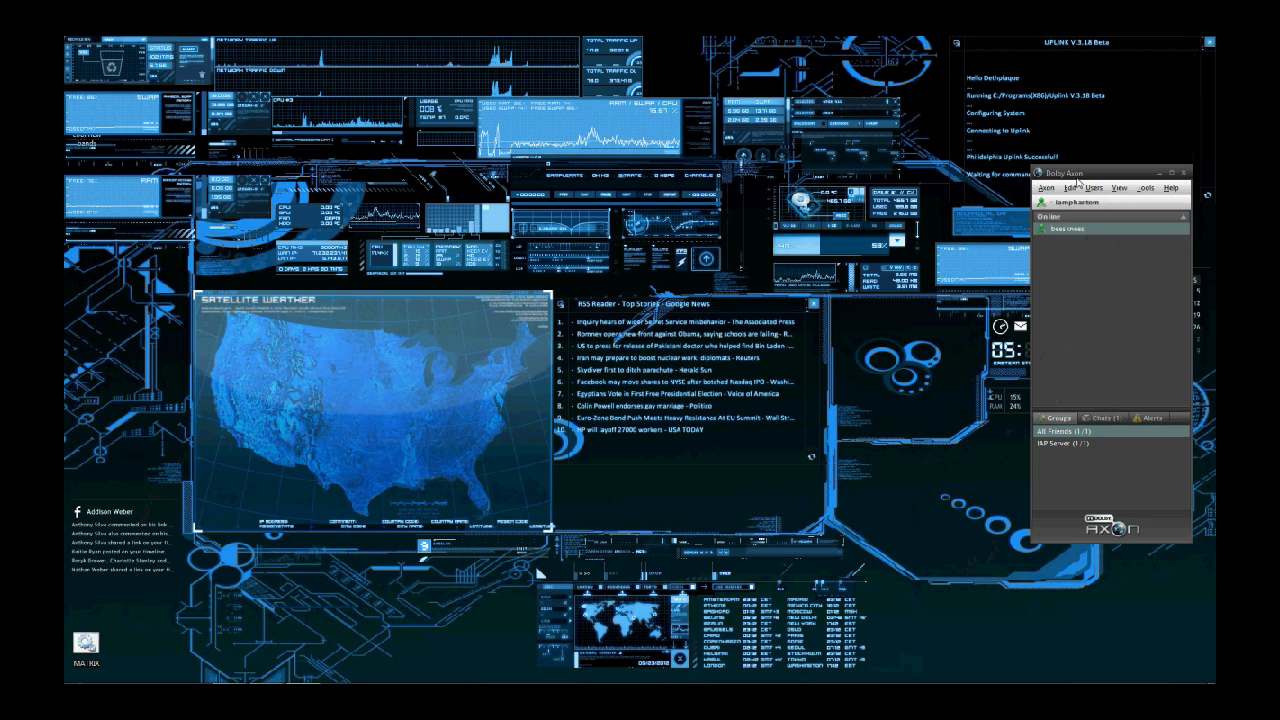
# - Move the Dolby Axon window clear of the screen edge and view the Add Friends search dialog, leaving it unused
pyautogui.moveTo(1077, 174); pyautogui.dragTo(999, 174)
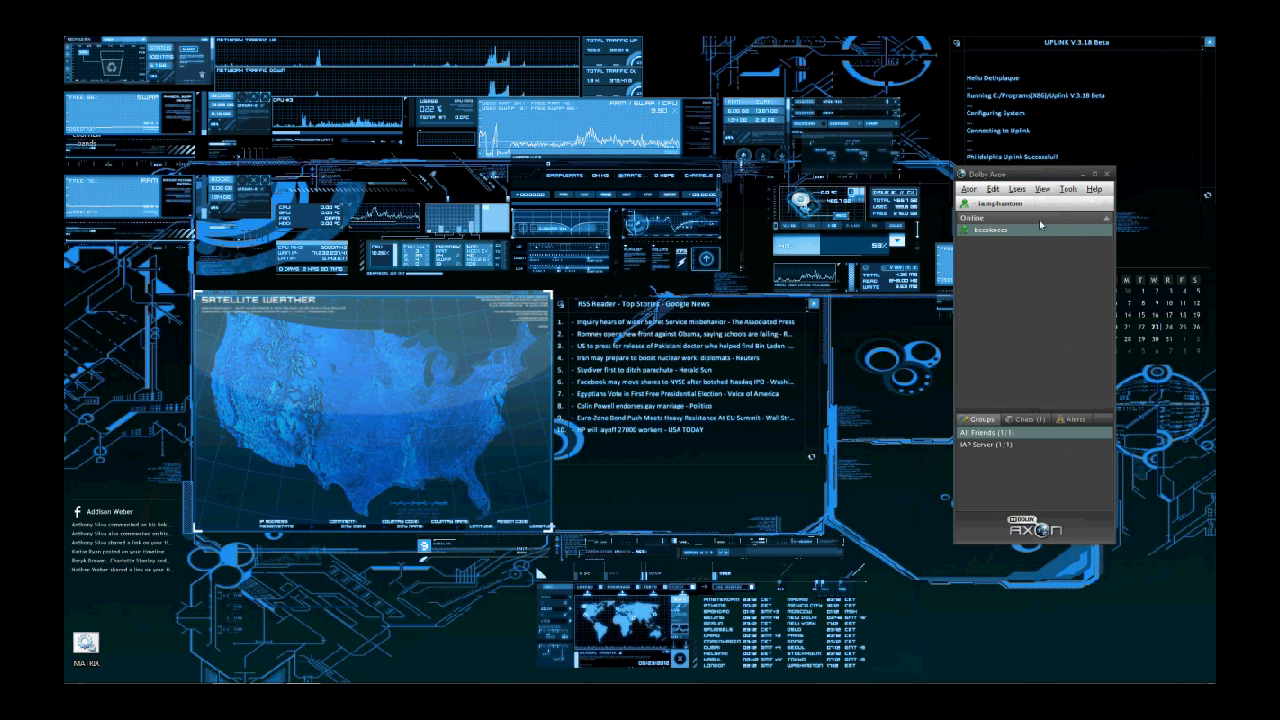
pyautogui.click(1016, 189)
pyautogui.click(1026, 204)
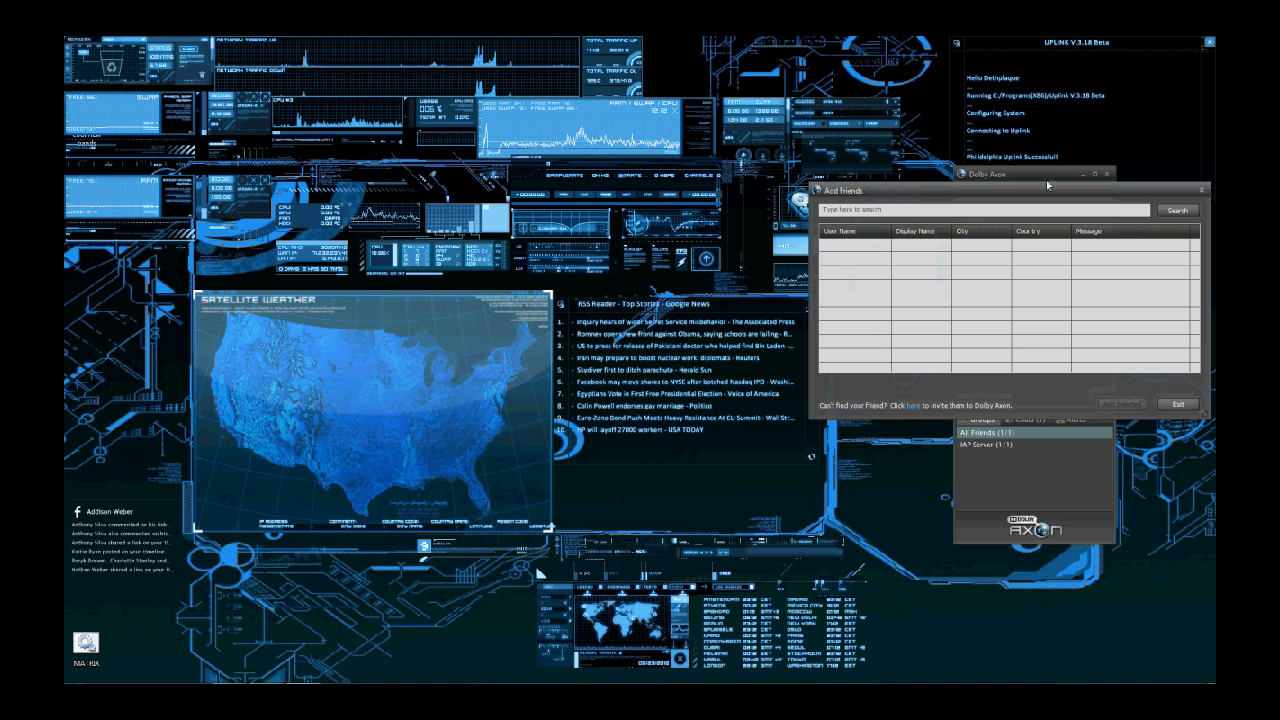
pyautogui.click(1190, 407)
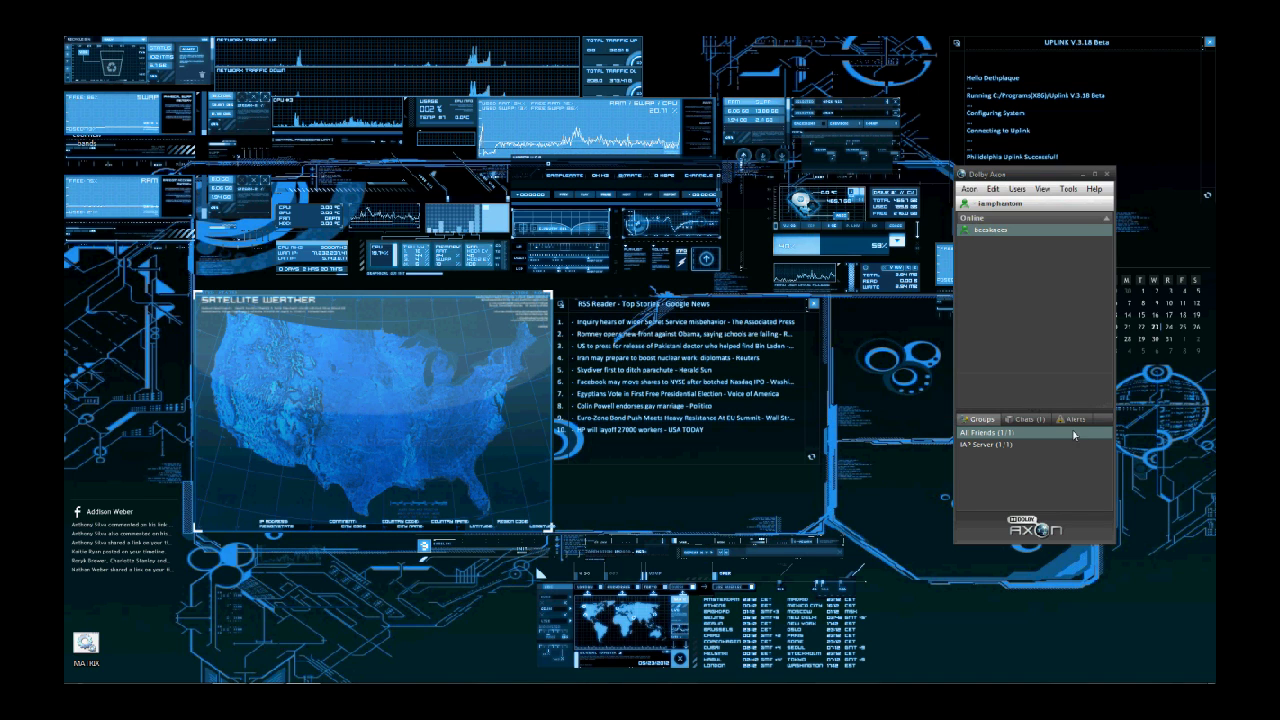
# - Show the list of chats and open the Create Permanent Chat dialog to view its naming and invitation options
pyautogui.click(1022, 421)
pyautogui.click(968, 188)
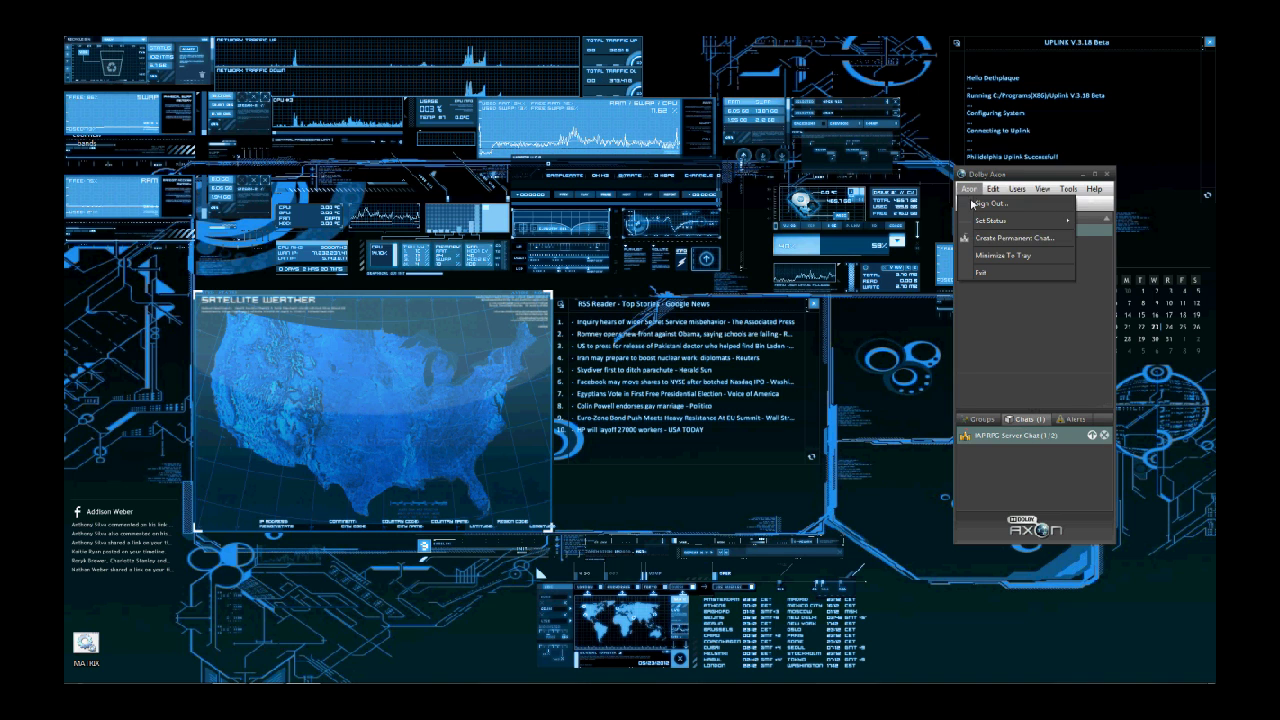
pyautogui.click(985, 240)
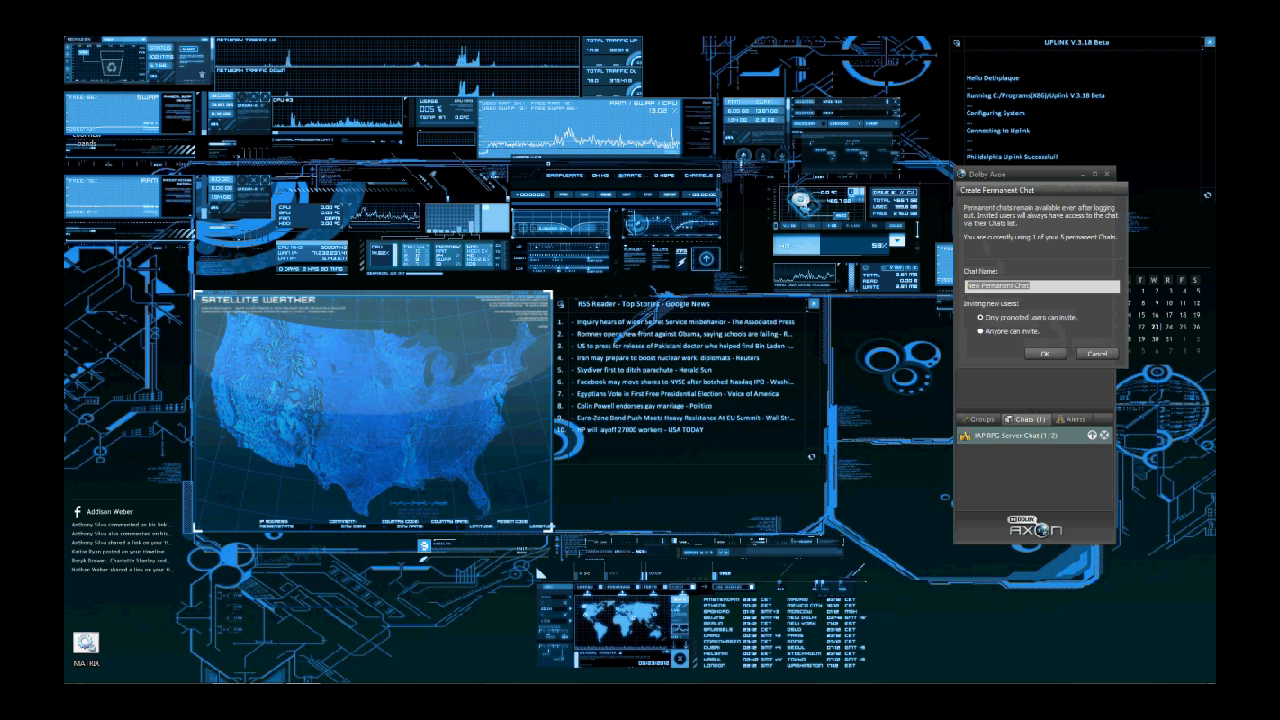
pyautogui.moveTo(320, 678)
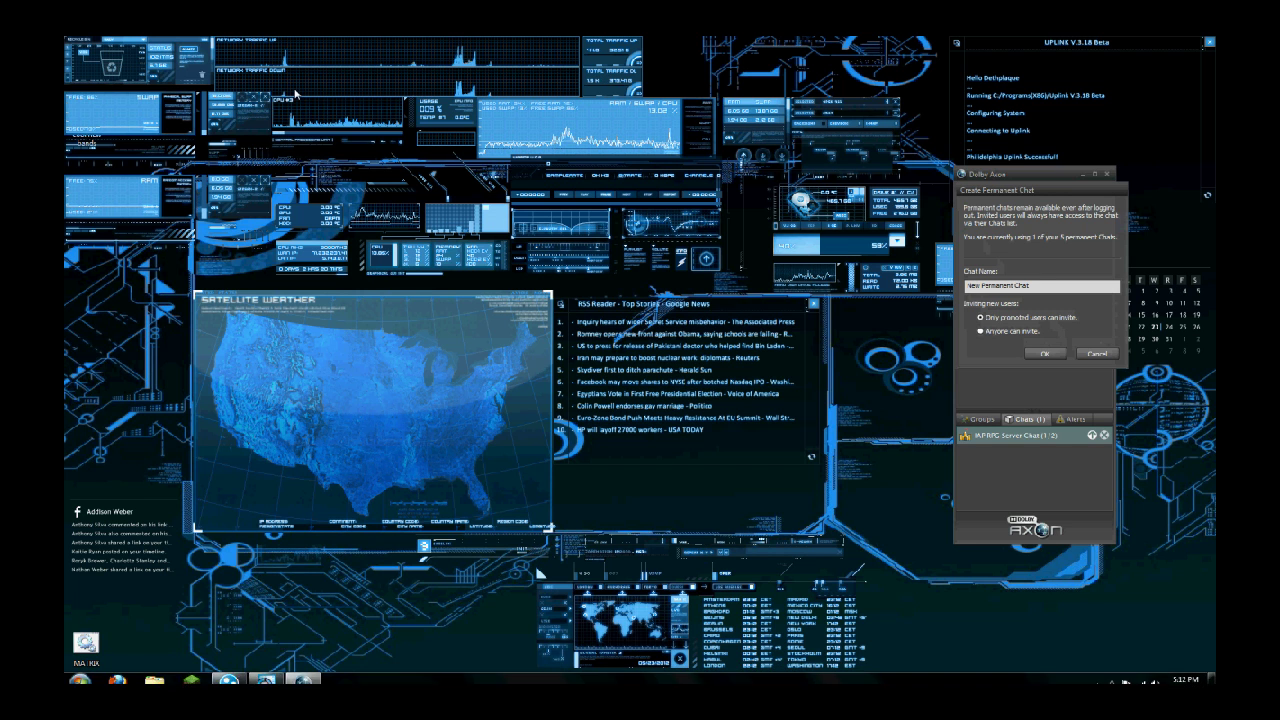
# - Switch to Firefox, keep only a blank tab open as the background, and return to Dolby Axon
pyautogui.click(116, 667)
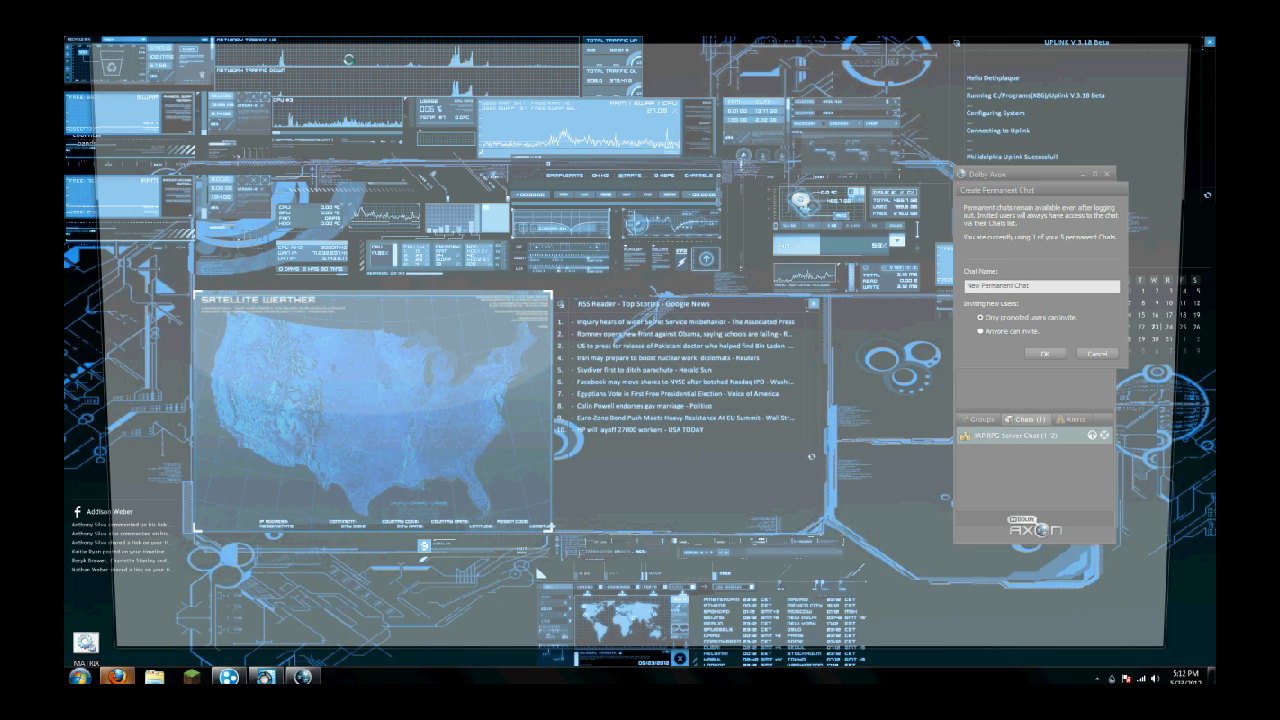
pyautogui.click(228, 58)
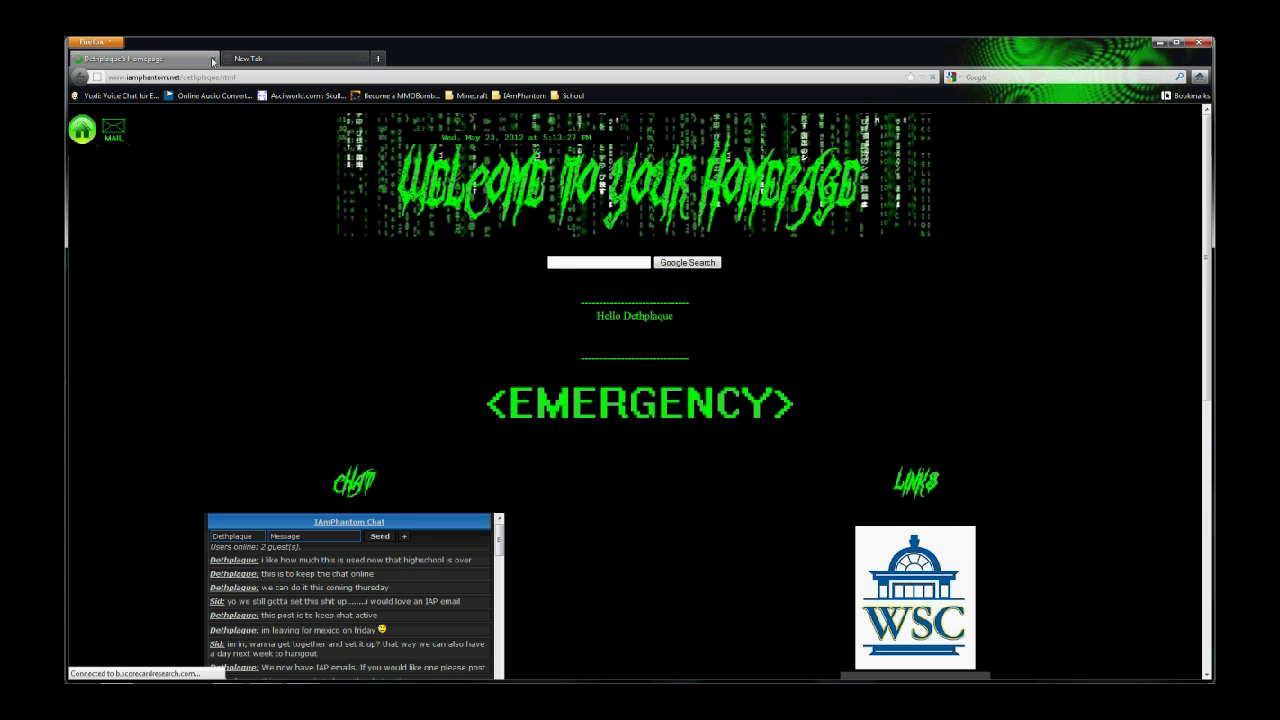
pyautogui.click(214, 60)
pyautogui.hotkey('alt', 'Tab')
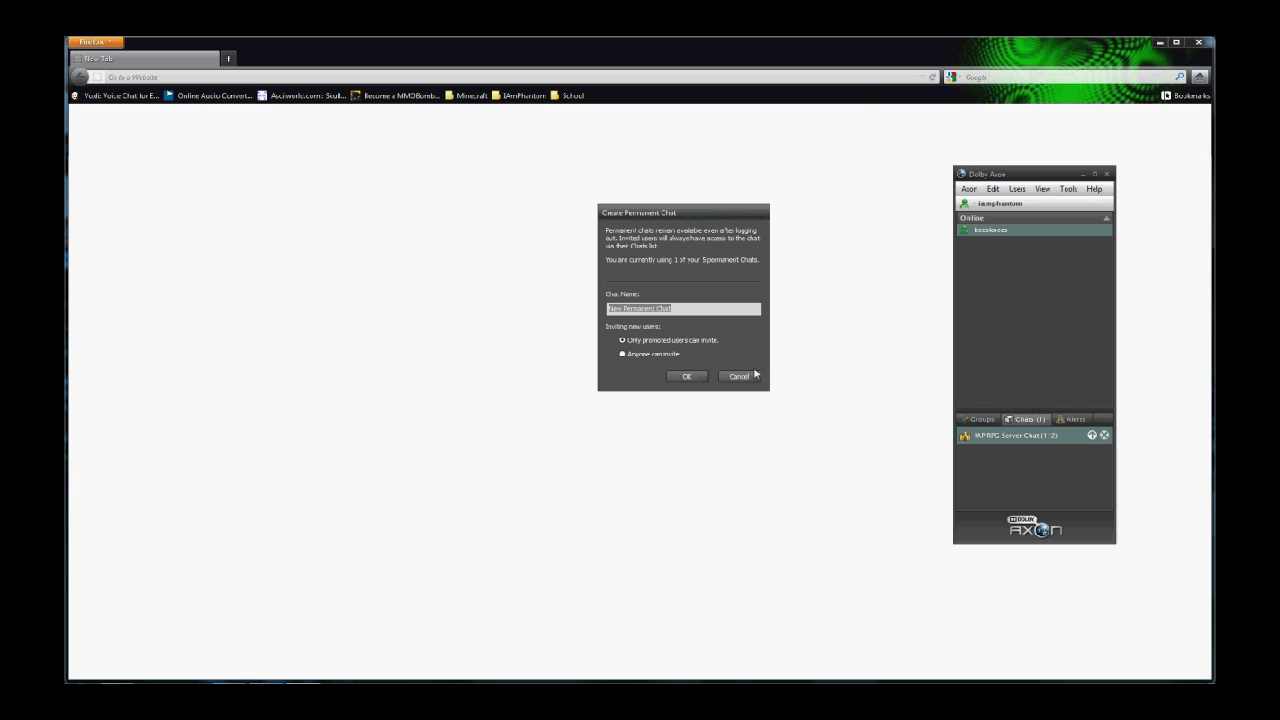
# - Cancel the permanent chat and look through the friend groups and the commands for users and list display
pyautogui.click(735, 376)
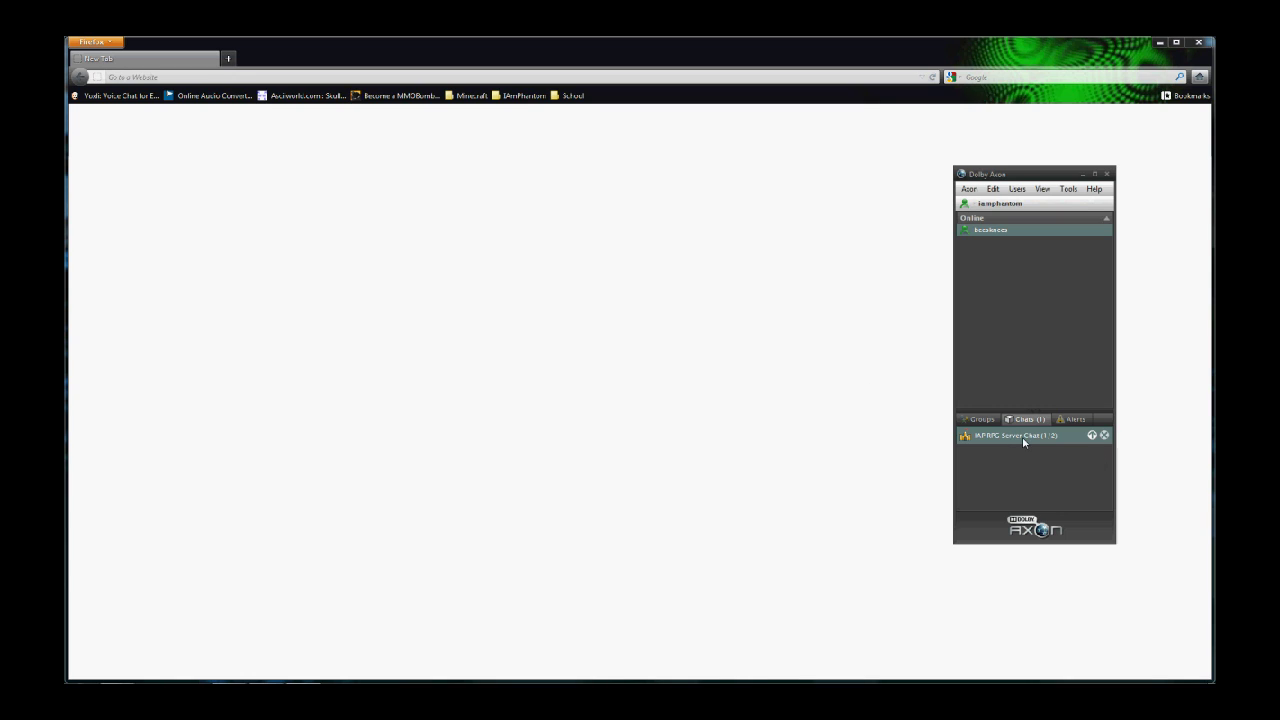
pyautogui.moveTo(1023, 442)
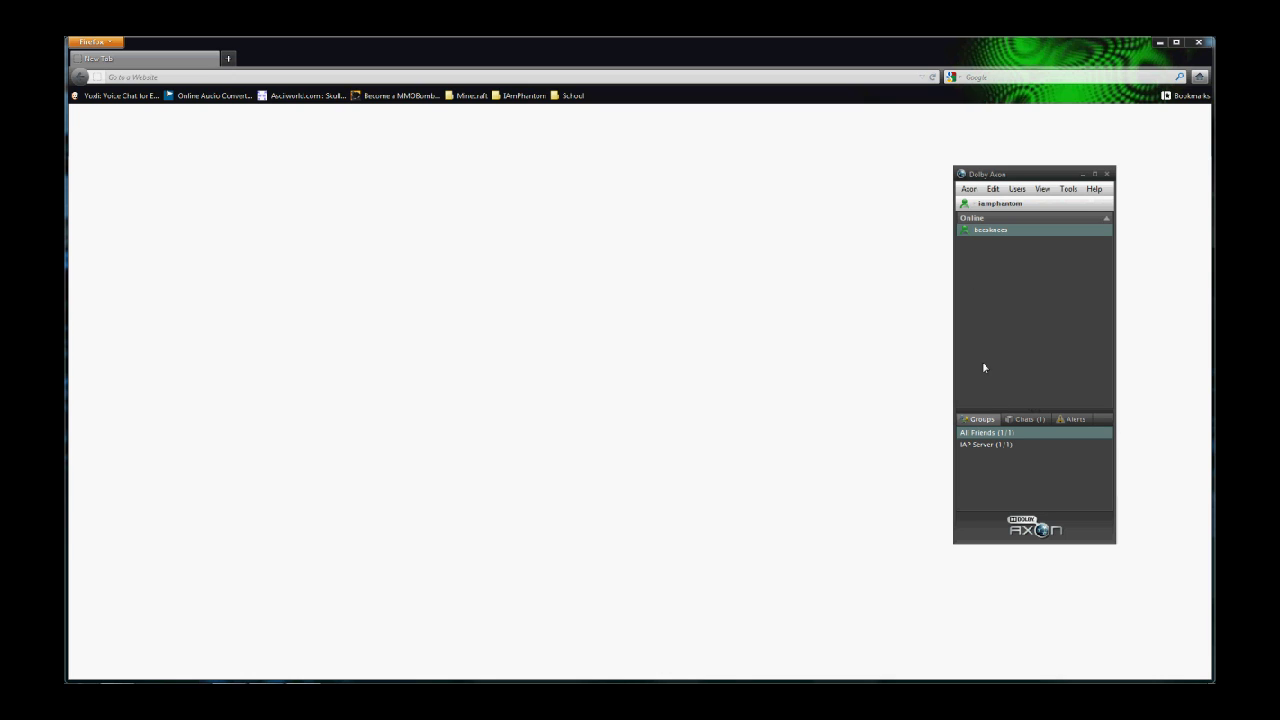
pyautogui.click(1017, 189)
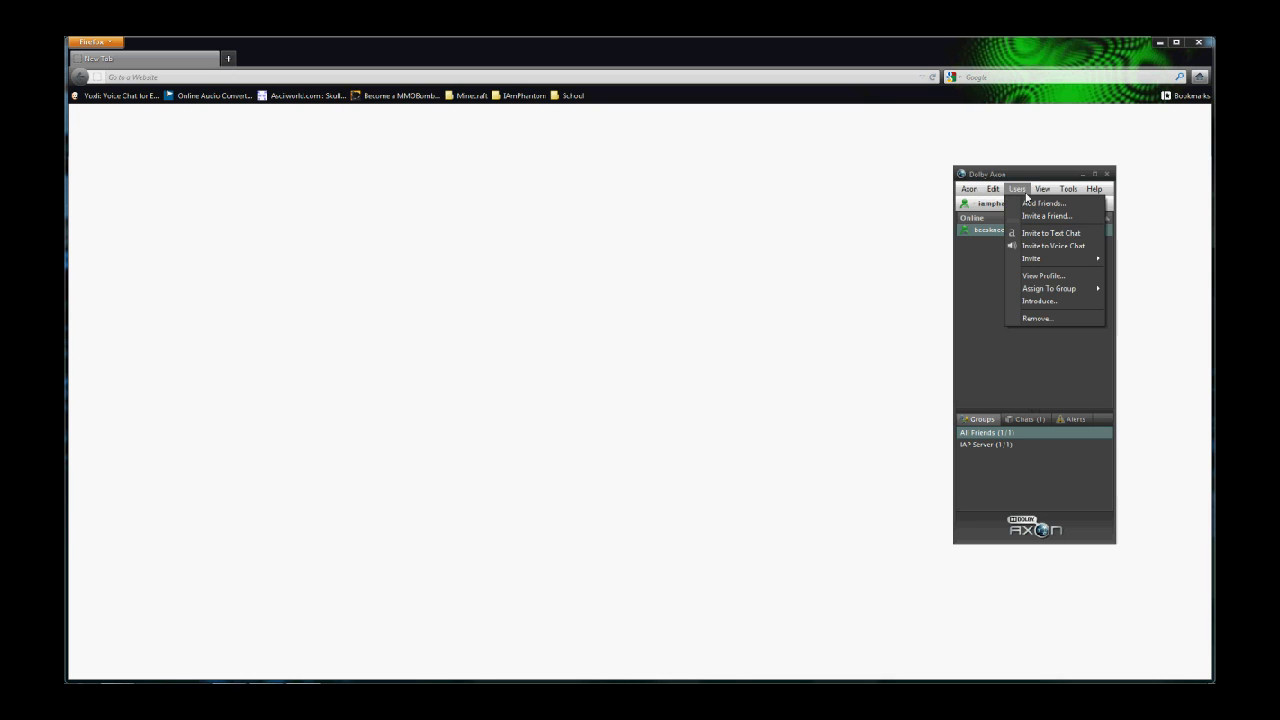
pyautogui.moveTo(1042, 194)
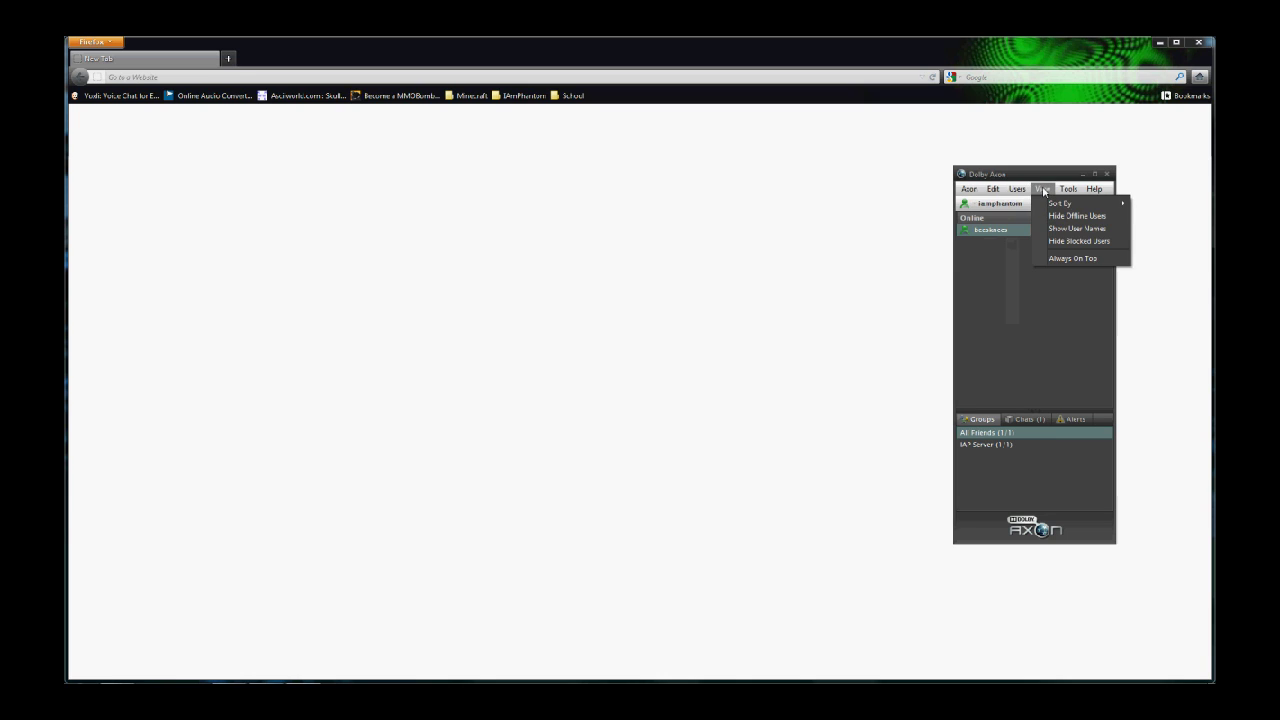
pyautogui.moveTo(993, 190)
pyautogui.click(1007, 236)
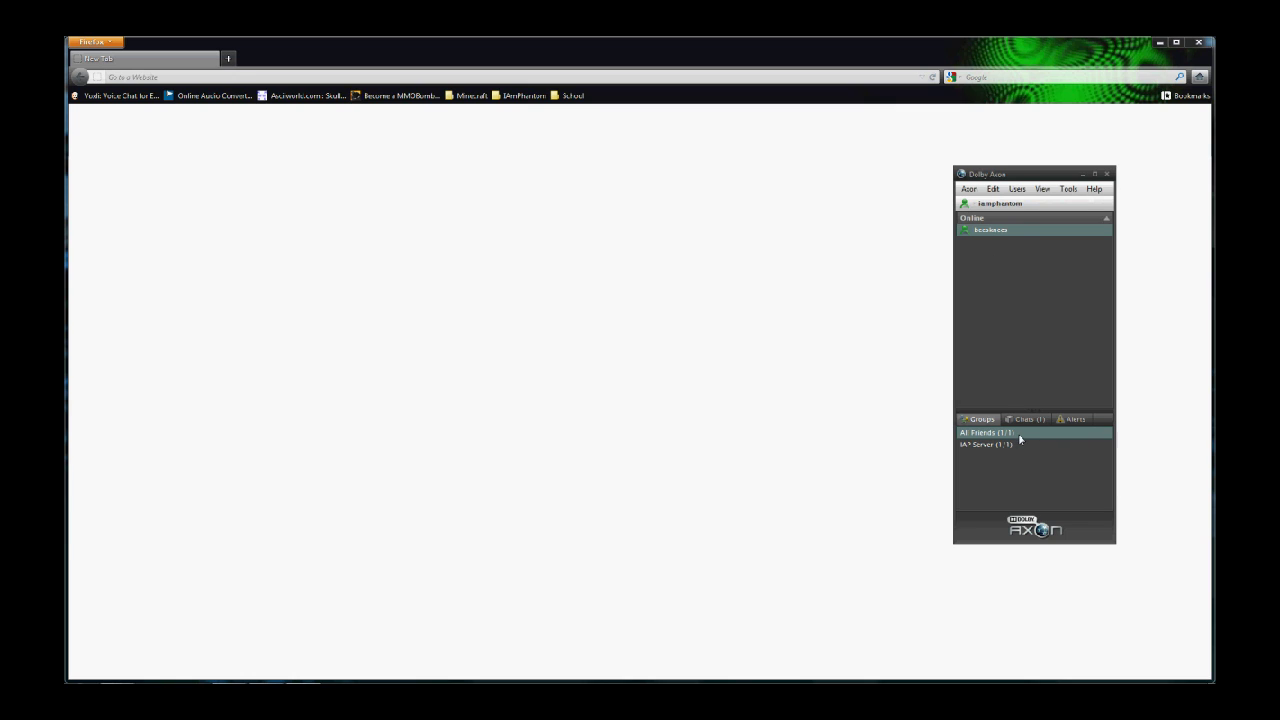
# - Join the IAP RPG Server Chat from the list of chats
pyautogui.click(1026, 419)
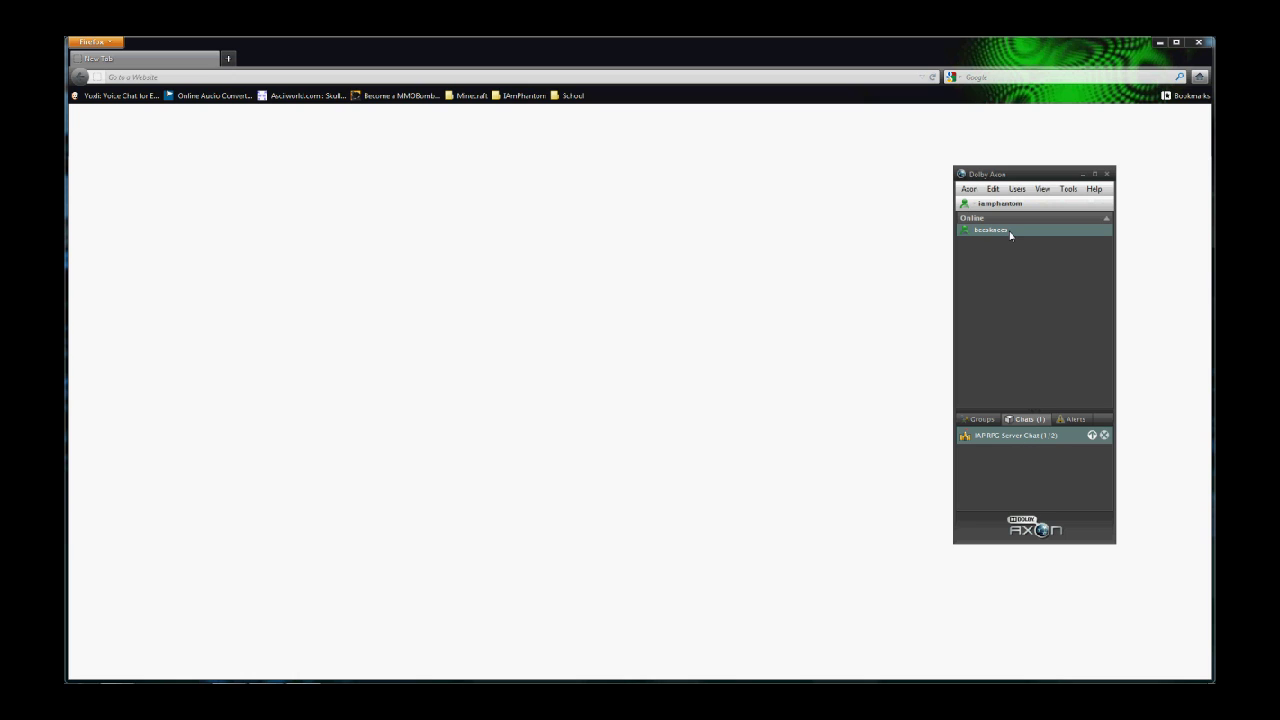
pyautogui.moveTo(1021, 440)
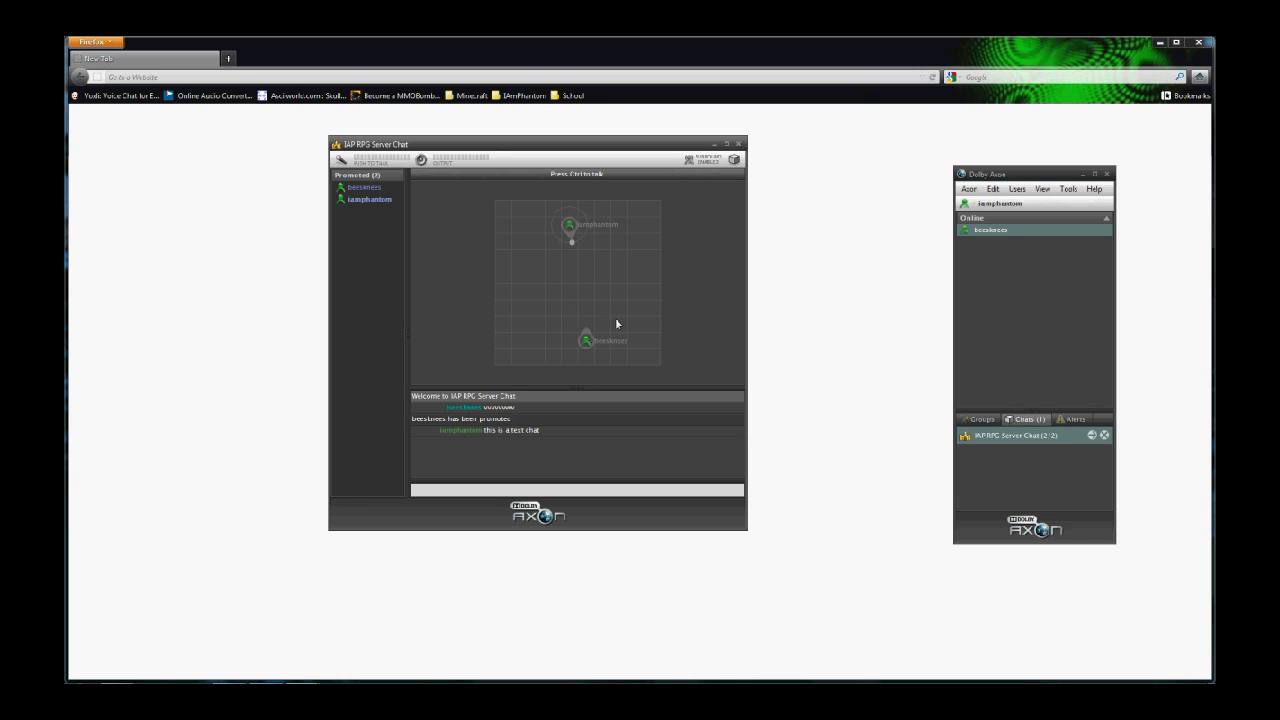
# - Move the own avatar around the surround map, placing it directly in front of the other participant's avatar
pyautogui.moveTo(570, 235); pyautogui.dragTo(587, 310)
pyautogui.moveTo(592, 314); pyautogui.dragTo(520, 226)
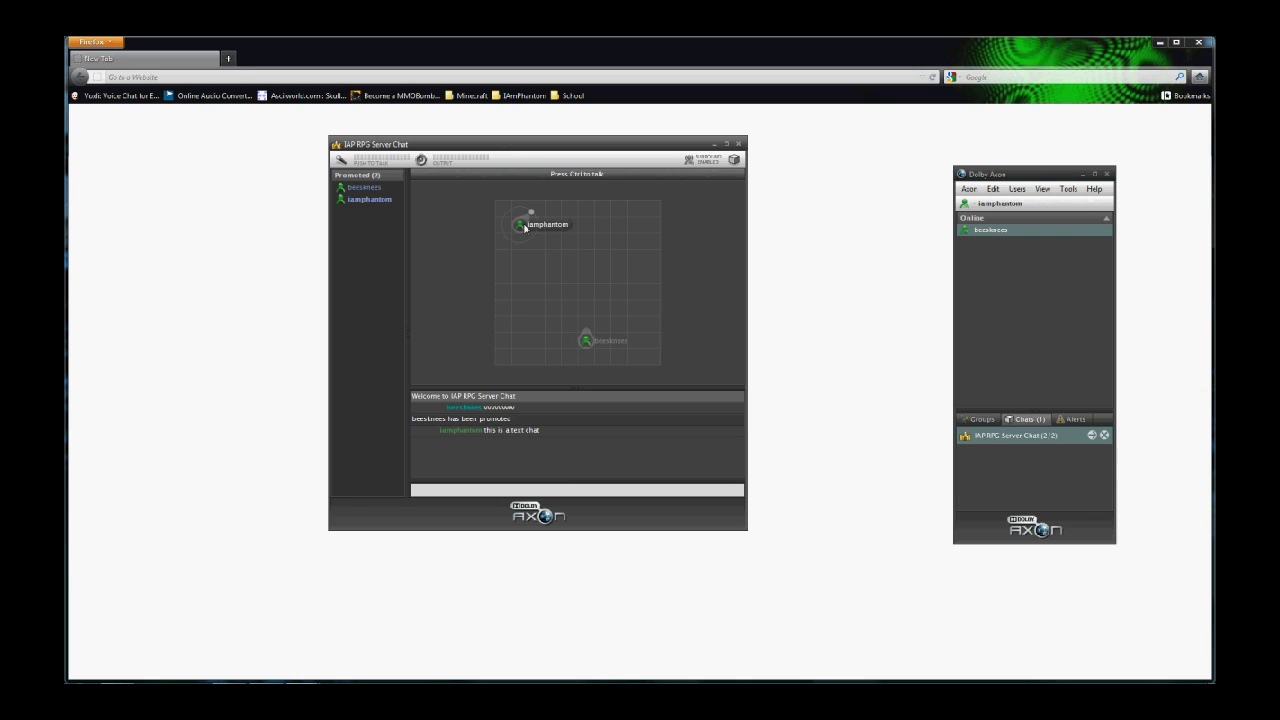
pyautogui.moveTo(524, 228); pyautogui.dragTo(589, 308)
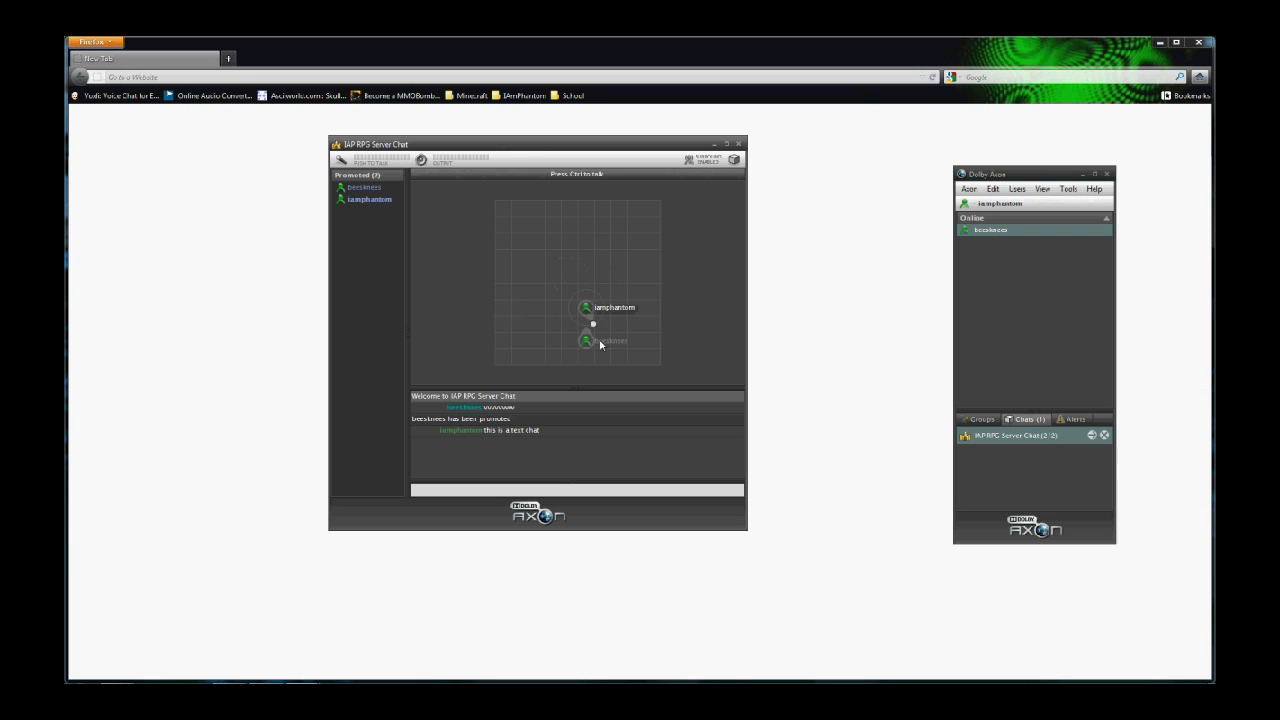
pyautogui.moveTo(585, 309); pyautogui.dragTo(569, 325)
pyautogui.moveTo(574, 330); pyautogui.dragTo(590, 315)
# - Demote the other participant in the server chat and promote them again
pyautogui.rightClick(369, 190)
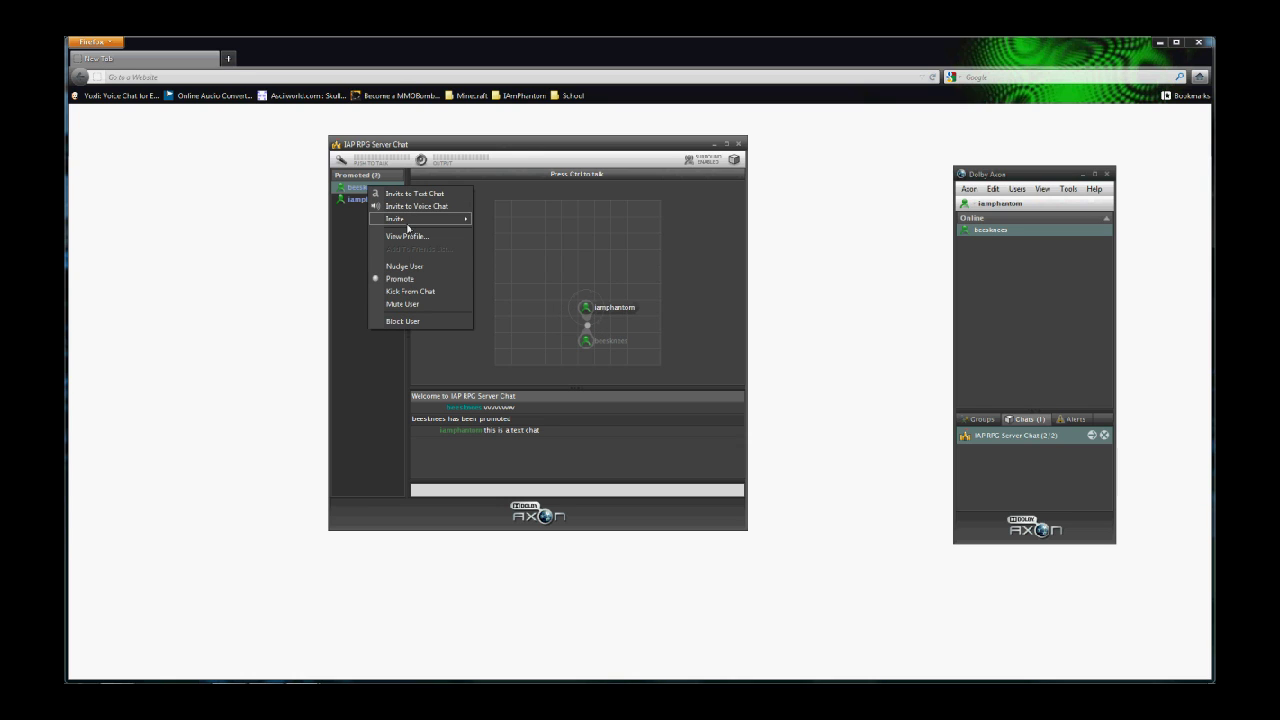
pyautogui.click(422, 281)
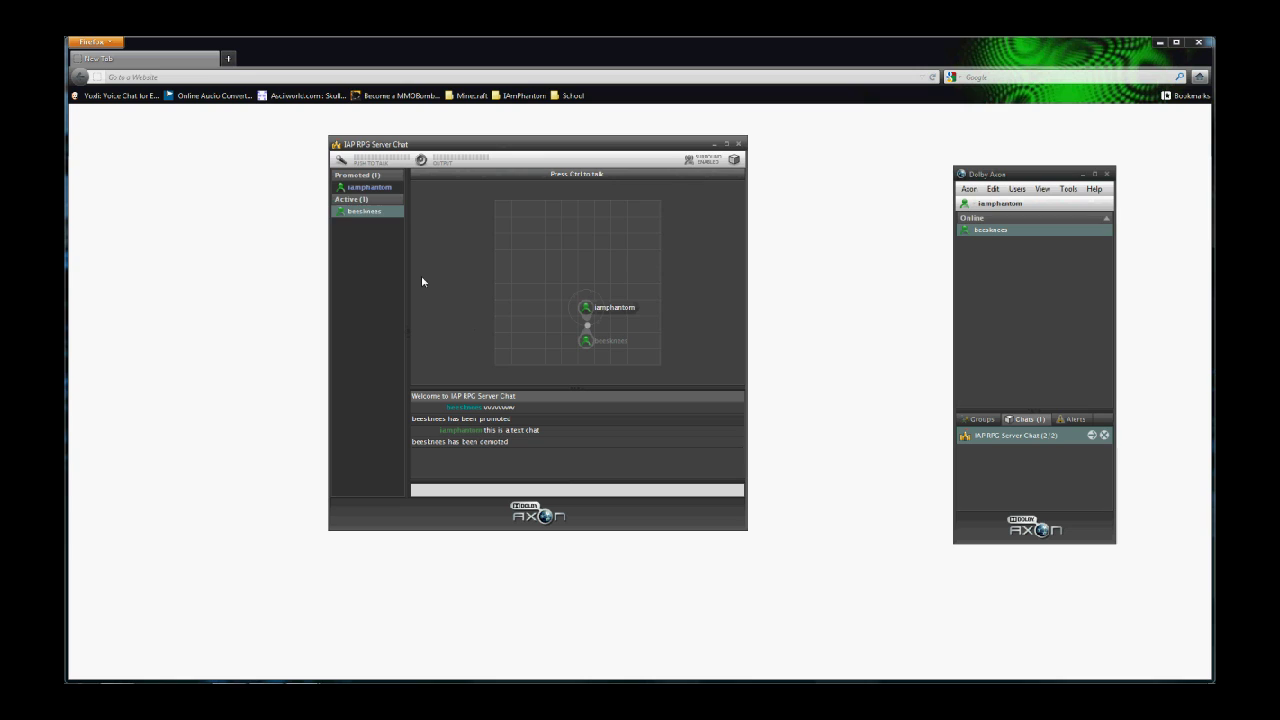
pyautogui.rightClick(370, 213)
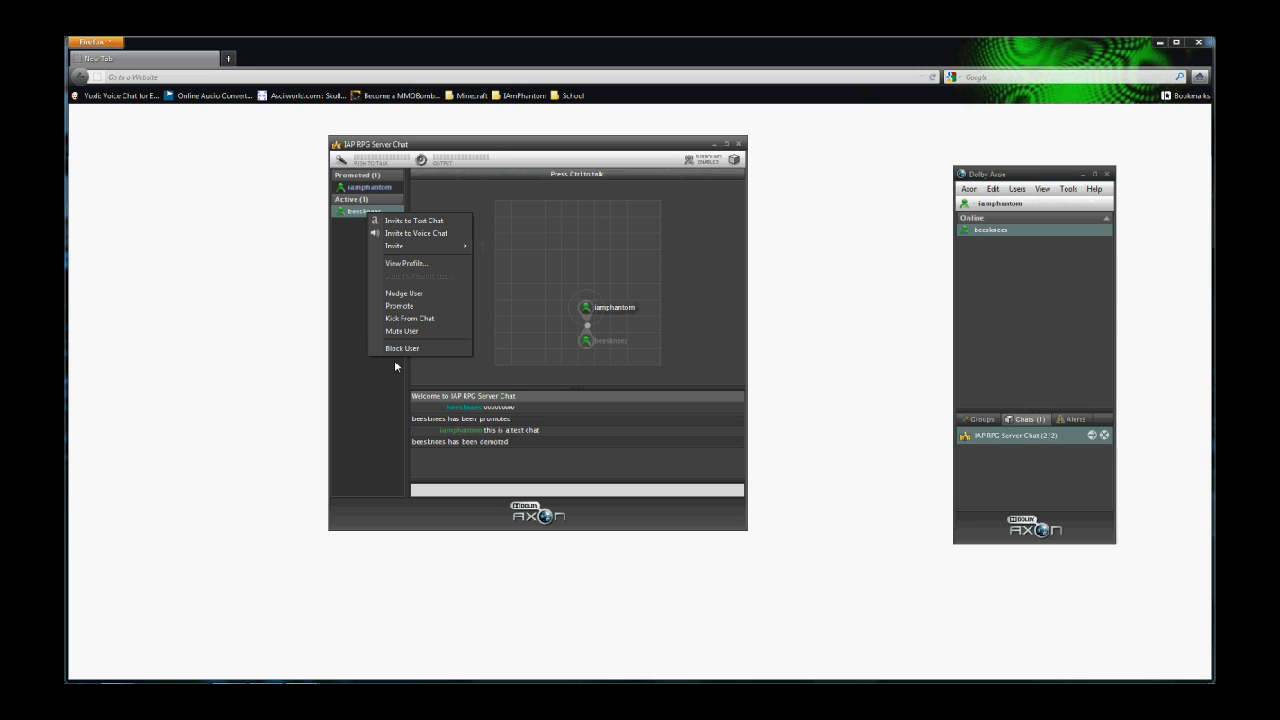
pyautogui.click(381, 406)
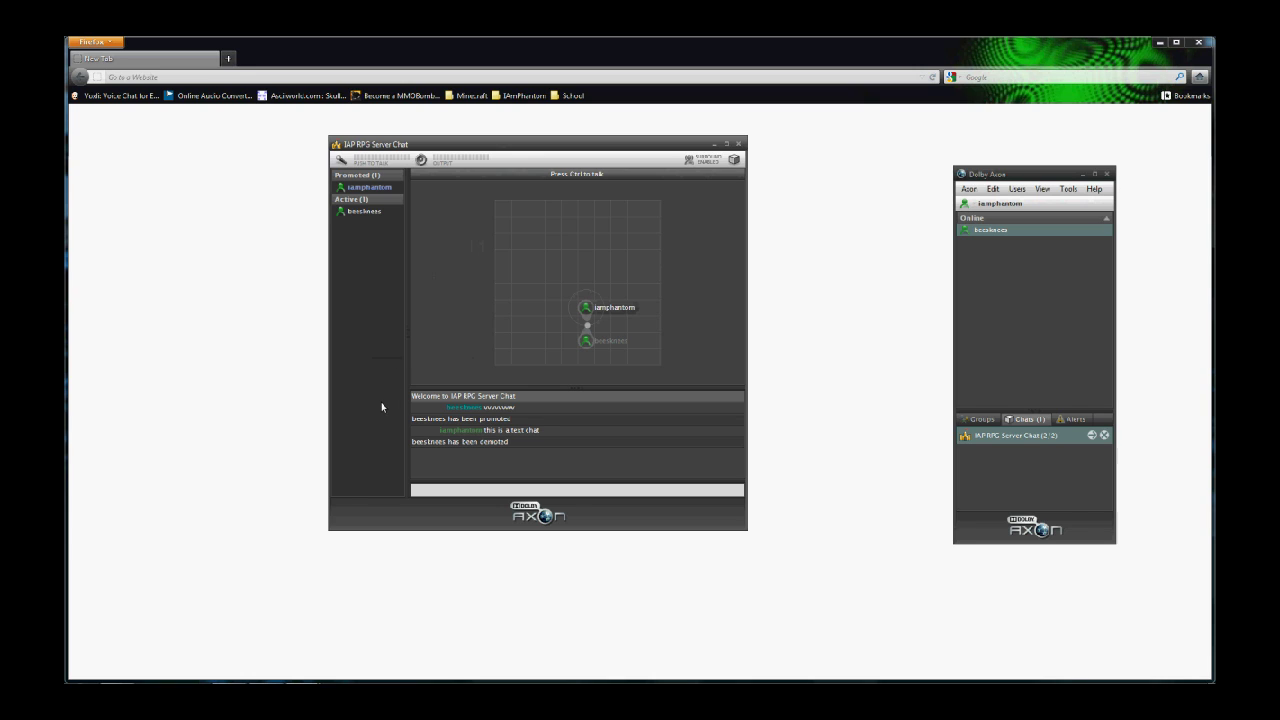
pyautogui.rightClick(368, 220)
pyautogui.click(405, 306)
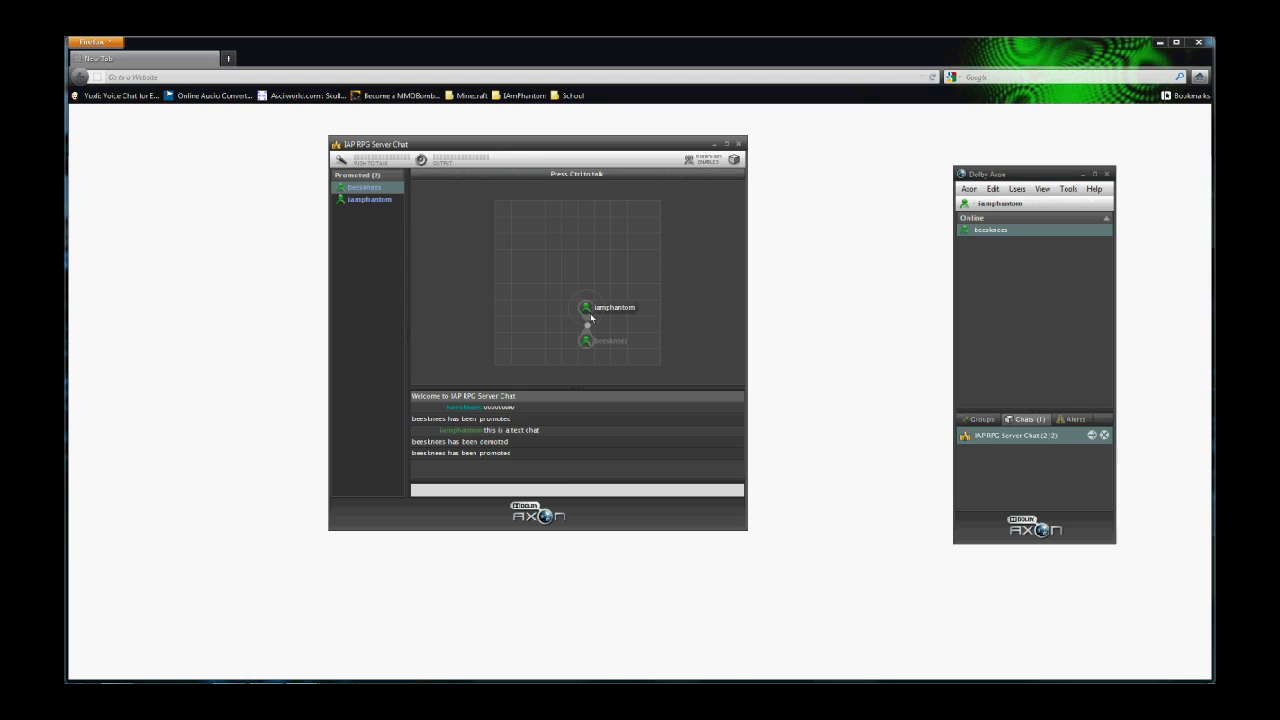
# - Send the chat message "i can talk to you here" and move the own avatar farther from the other participant
pyautogui.click(550, 489)
pyautogui.write('i can talk to you nhere')
pyautogui.press('Return')
pyautogui.moveTo(587, 307); pyautogui.dragTo(571, 276)
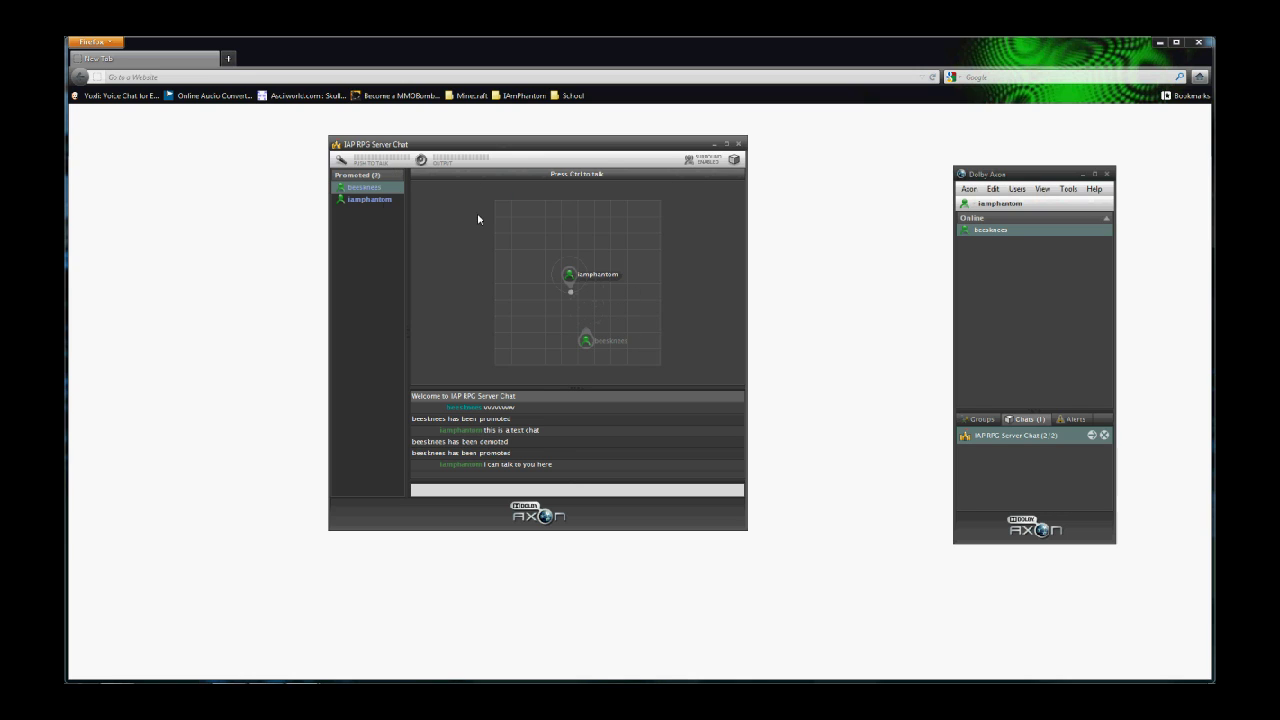
# - Divide the server chat's surround map into two halves with the Split layout
pyautogui.doubleClick(440, 146)
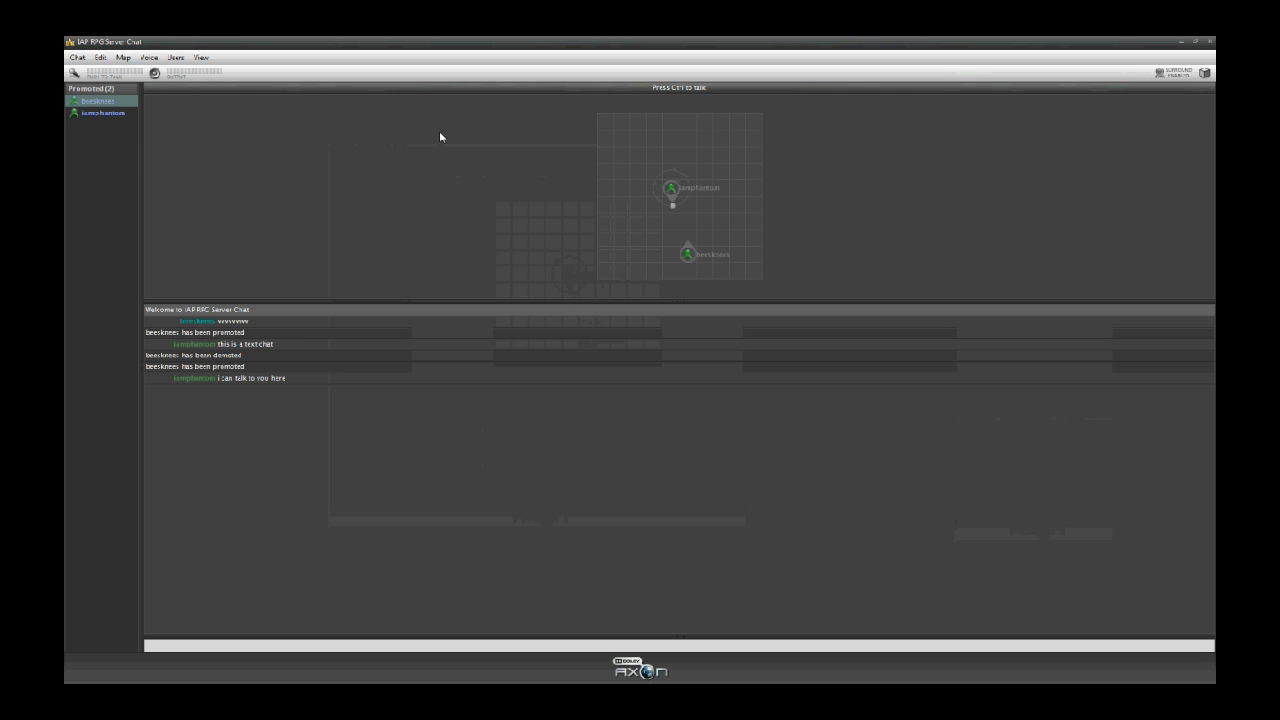
pyautogui.doubleClick(471, 43)
pyautogui.click(346, 163)
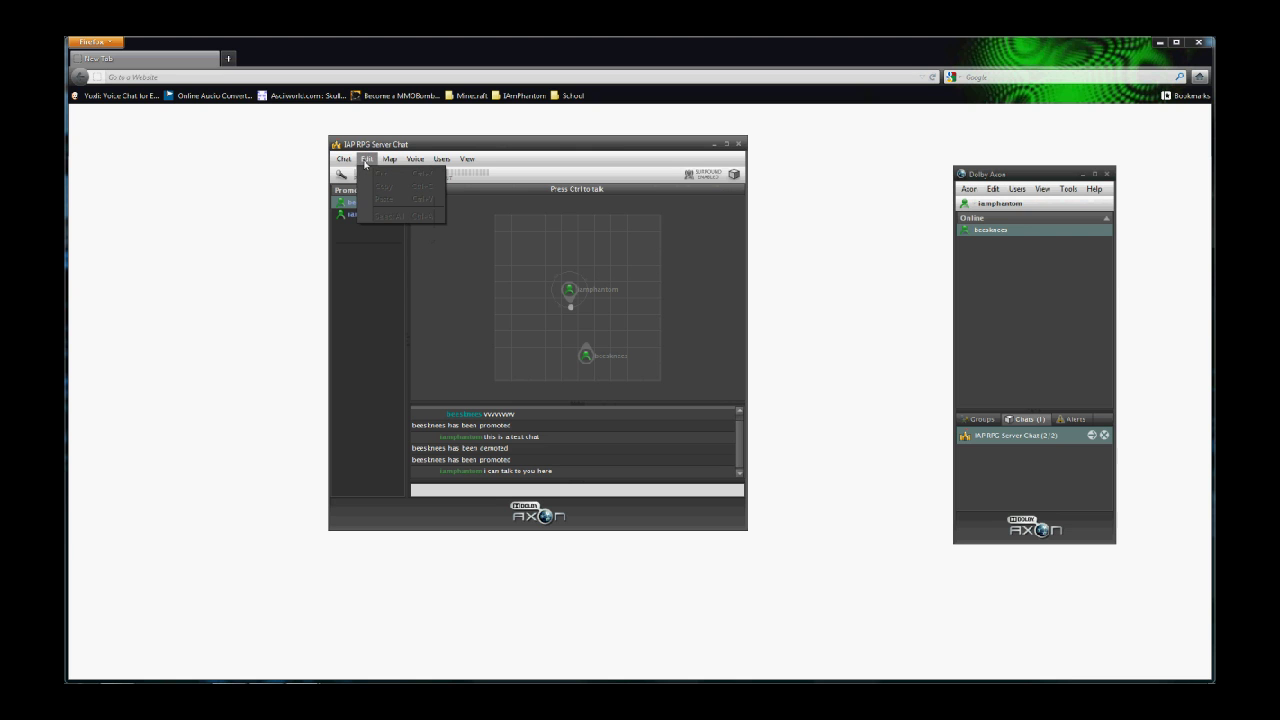
pyautogui.moveTo(388, 163)
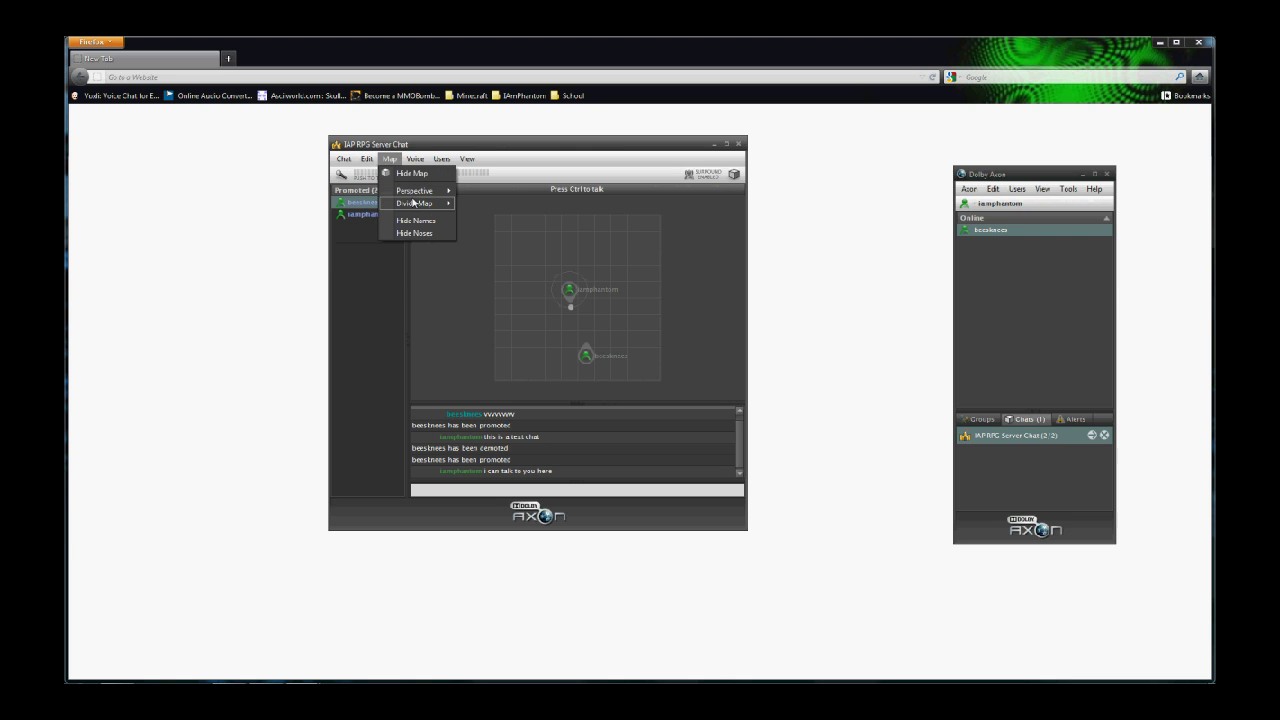
pyautogui.moveTo(415, 203)
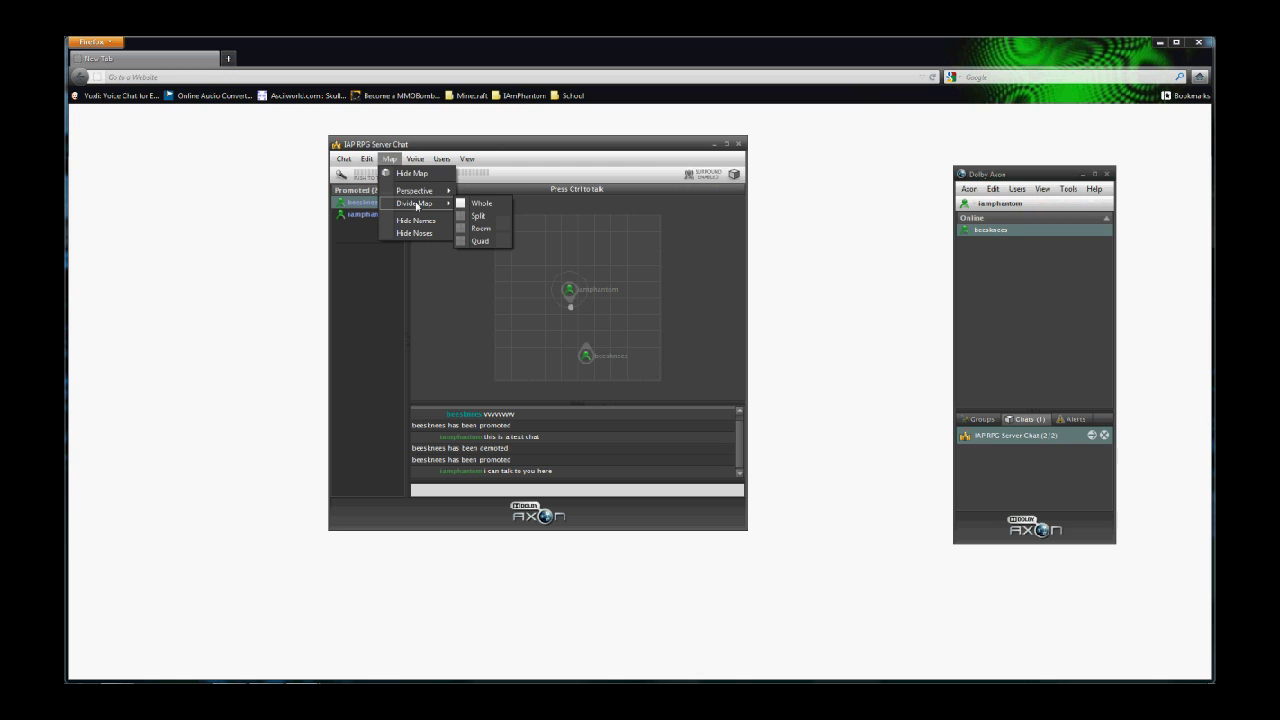
pyautogui.click(482, 216)
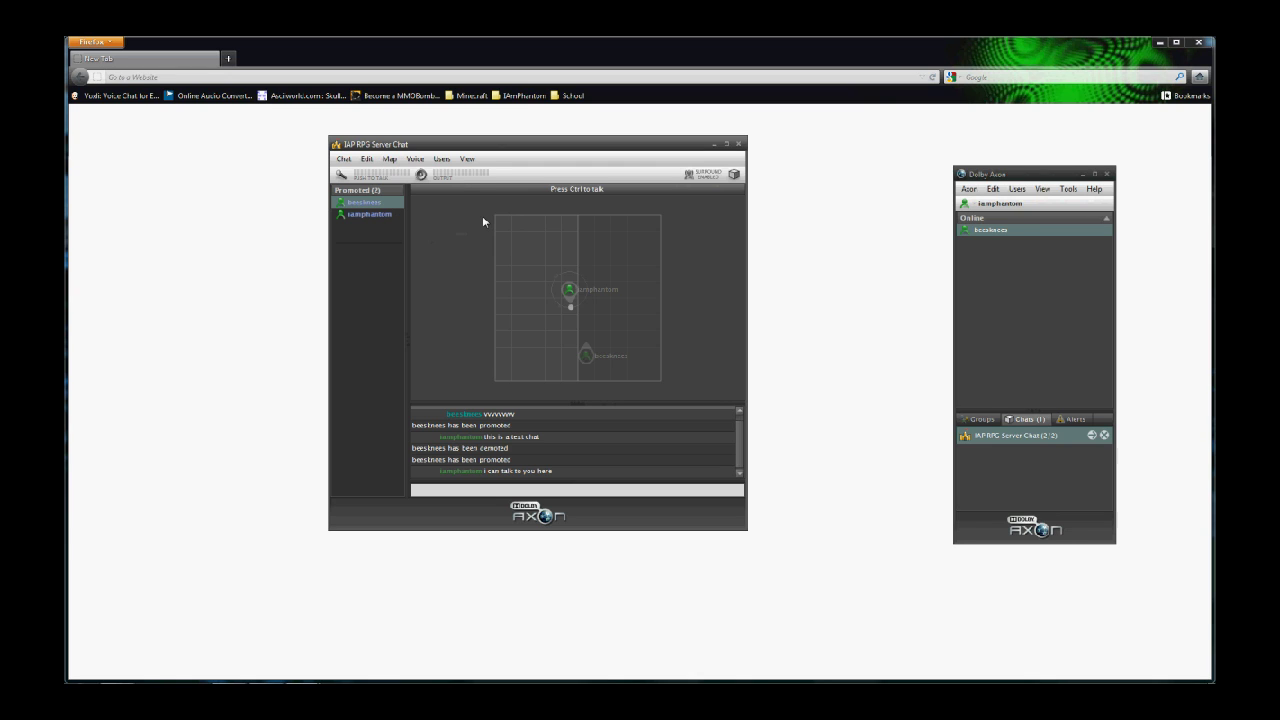
# - Change the surround map's division to the Room layout
pyautogui.click(391, 160)
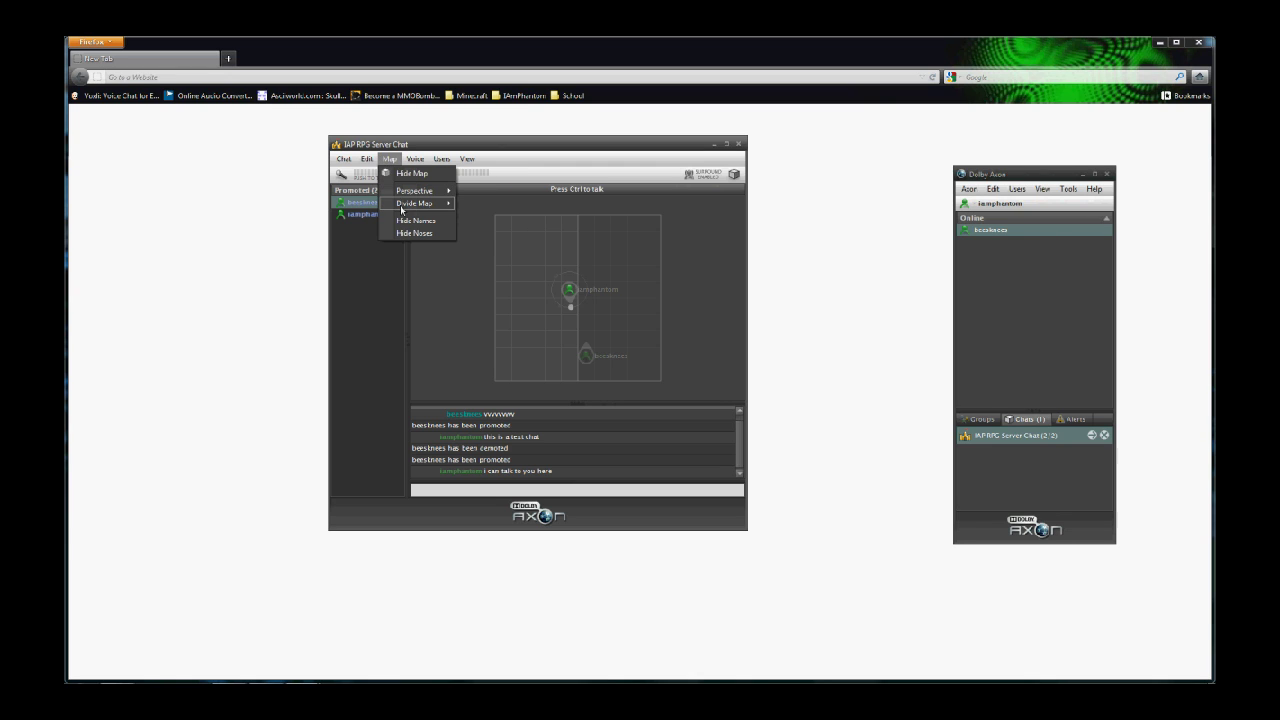
pyautogui.moveTo(405, 208)
pyautogui.click(480, 241)
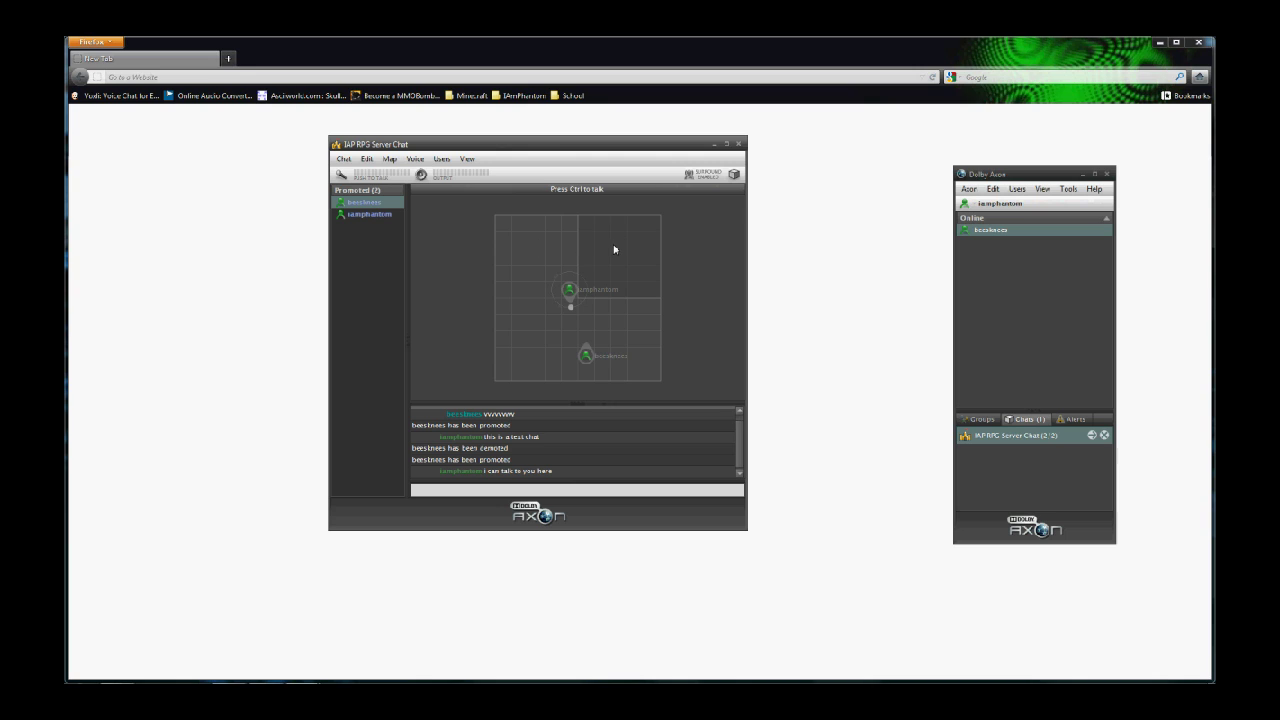
# - Divide the surround map with the Quad layout and move the own avatar into the other participant's quadrant
pyautogui.click(389, 159)
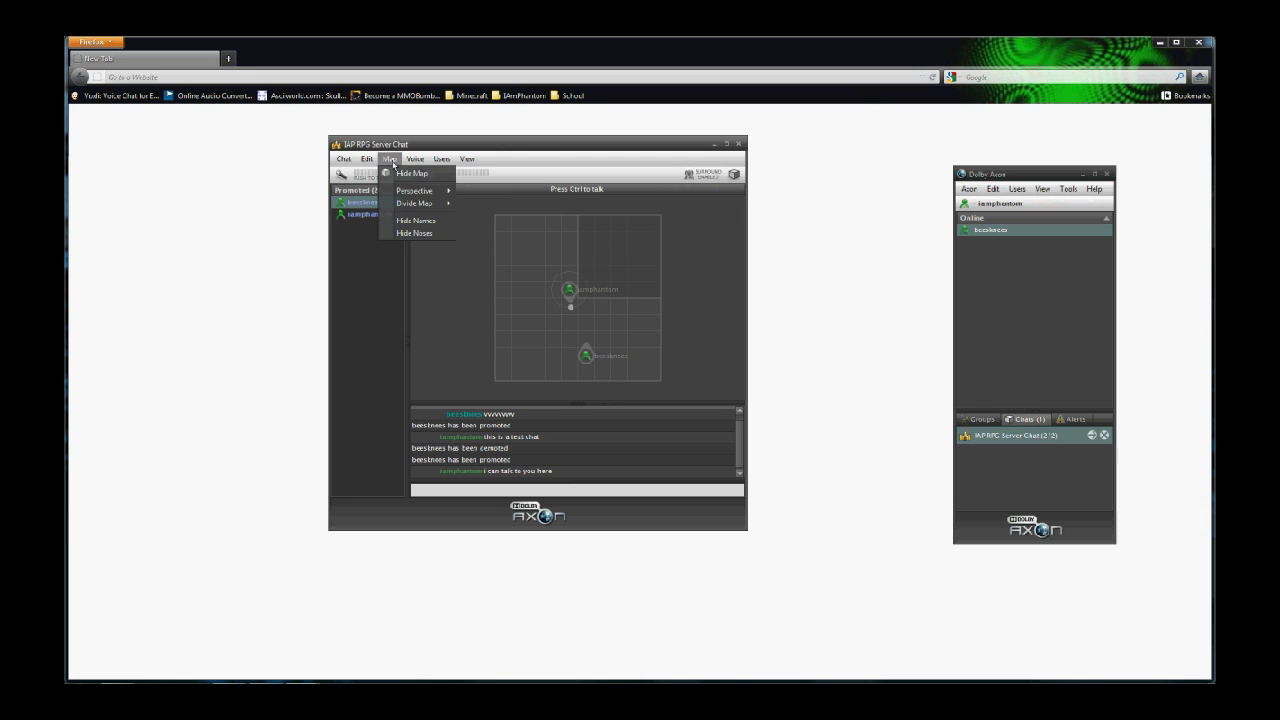
pyautogui.moveTo(409, 205)
pyautogui.click(486, 242)
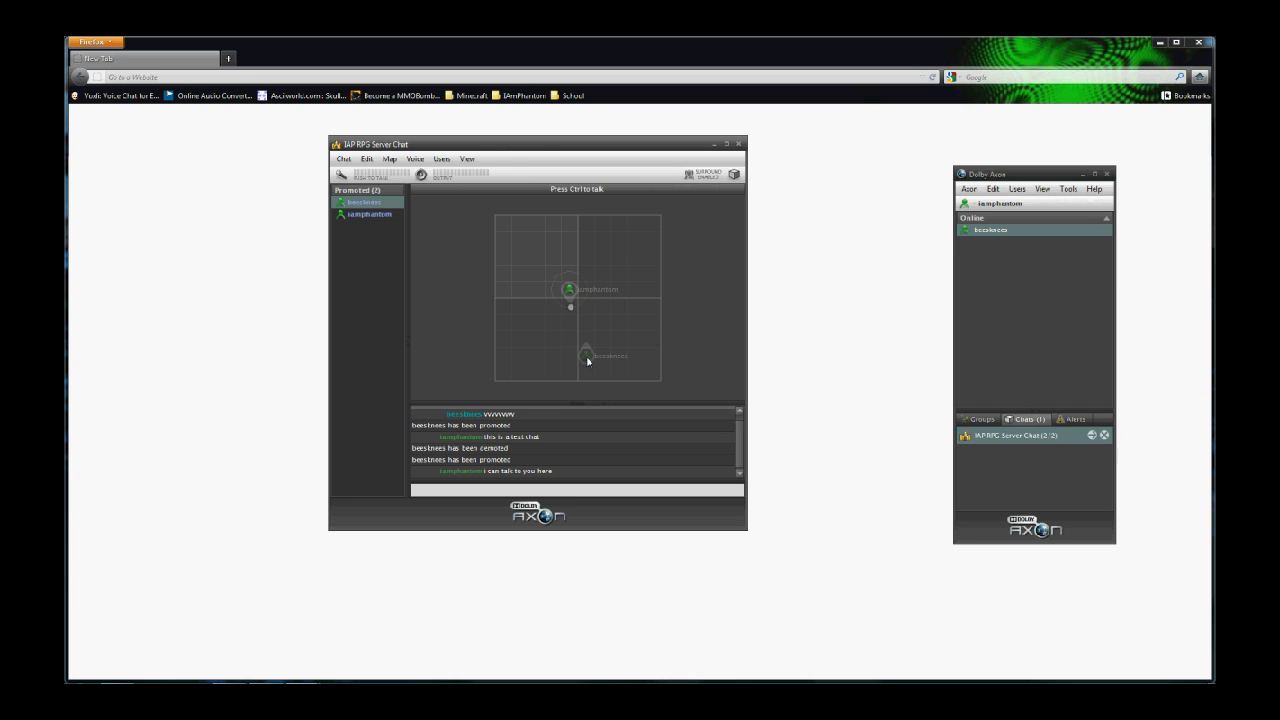
pyautogui.moveTo(569, 290); pyautogui.dragTo(602, 322)
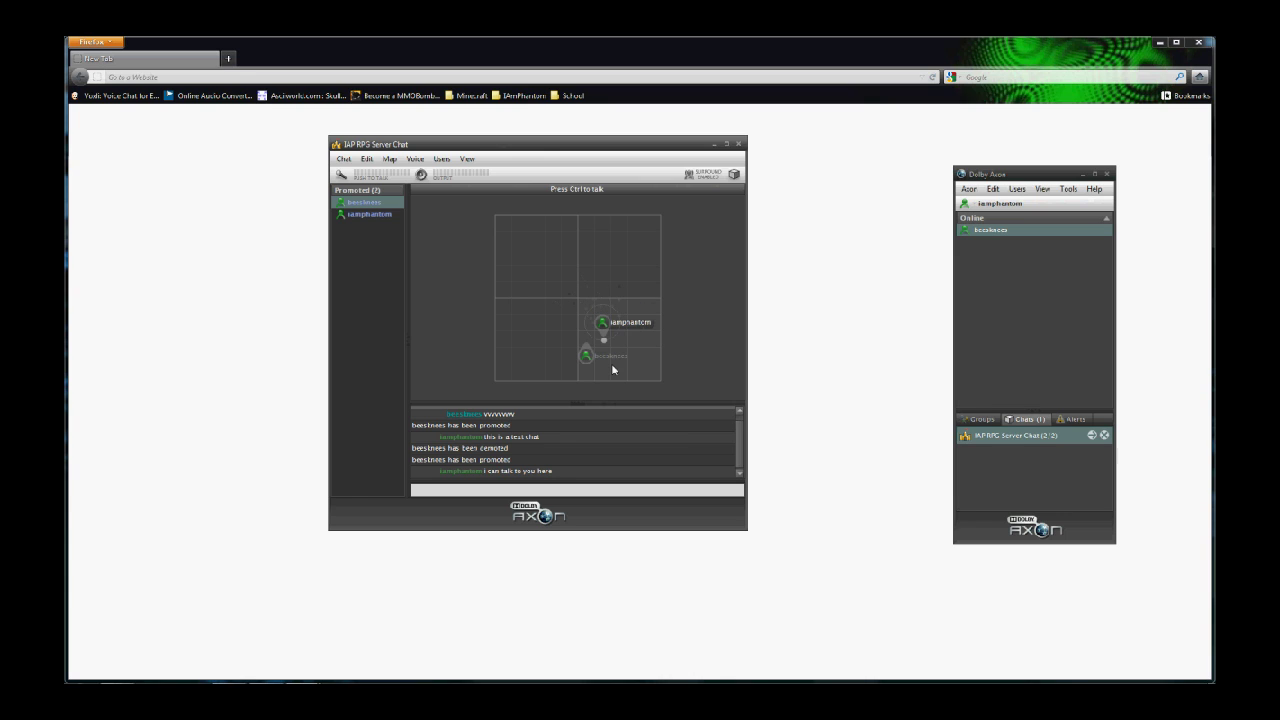
# - Set the map division to Whole and place the own avatar directly in front of the other participant's avatar
pyautogui.click(389, 159)
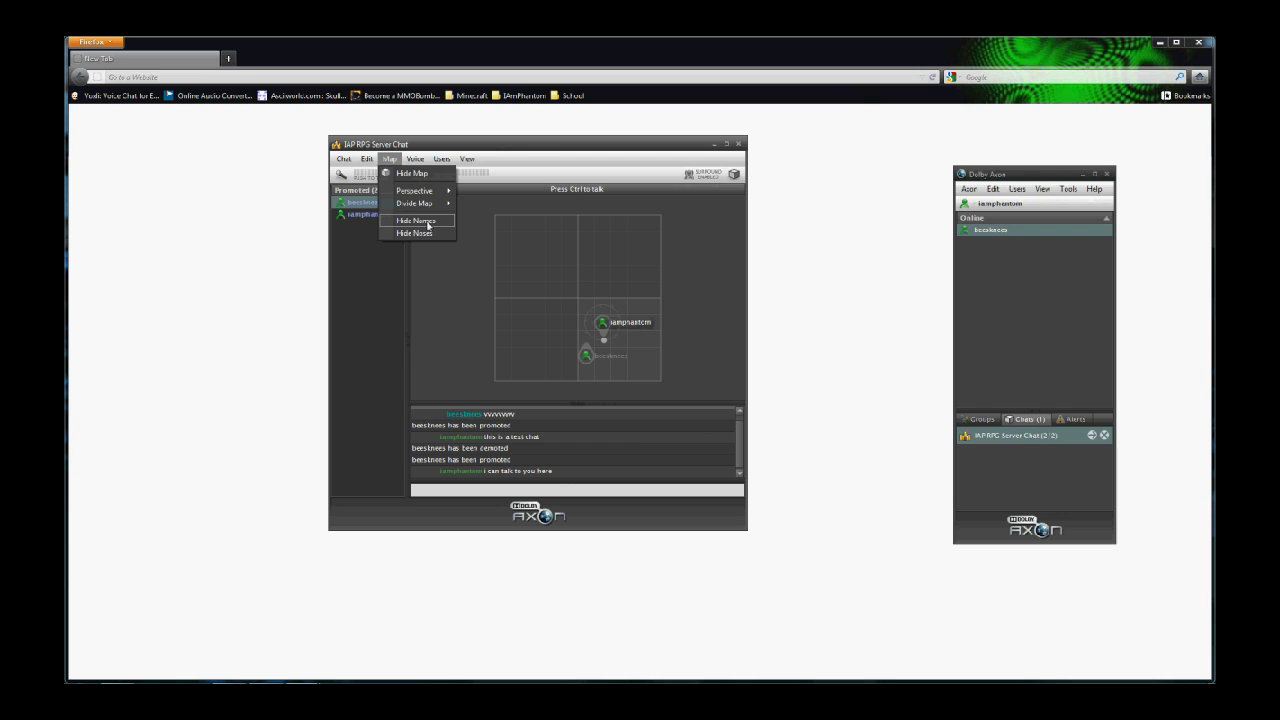
pyautogui.moveTo(425, 205)
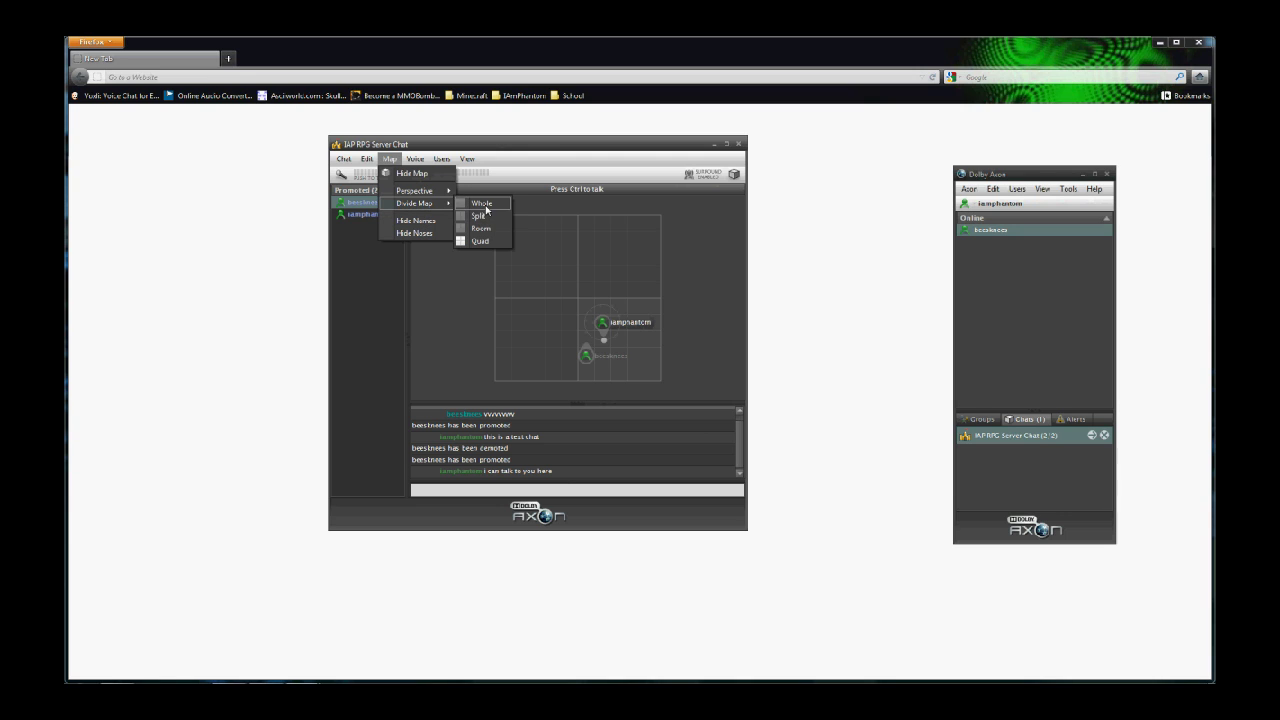
pyautogui.click(484, 205)
pyautogui.moveTo(606, 325); pyautogui.dragTo(592, 327)
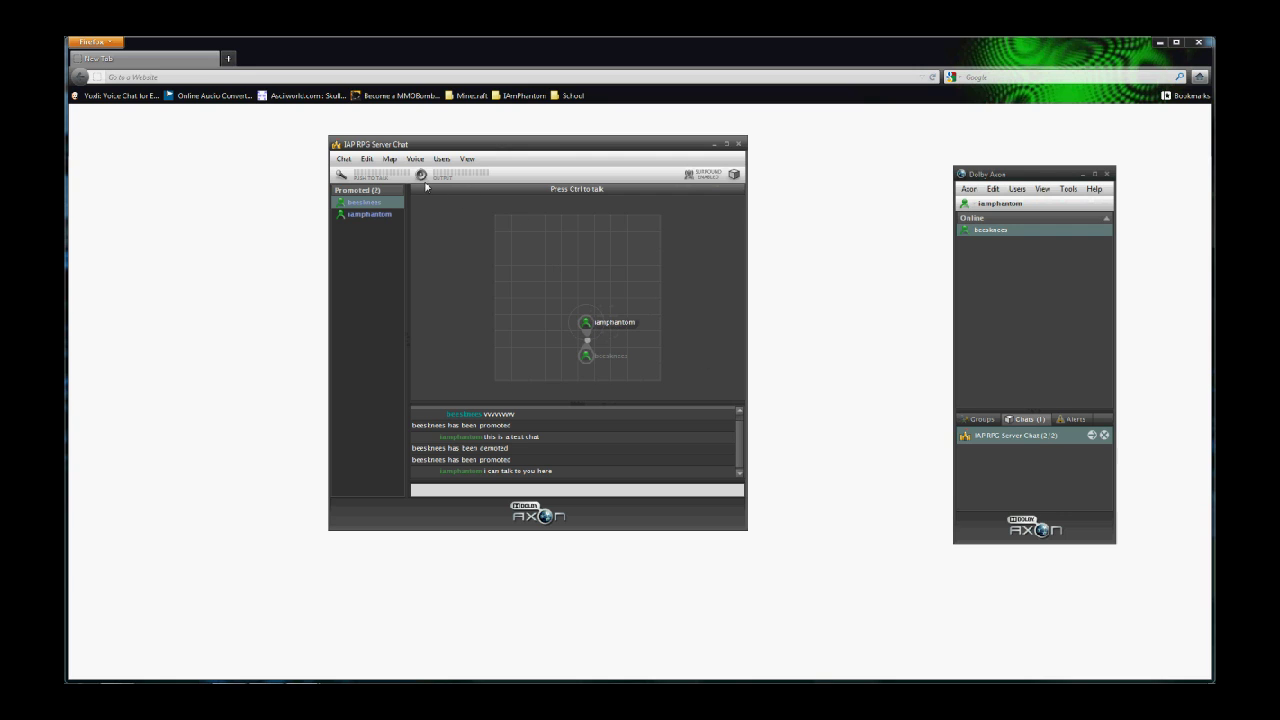
# - Switch the surround map to the angled perspective and return it to the flat overhead view
pyautogui.click(343, 159)
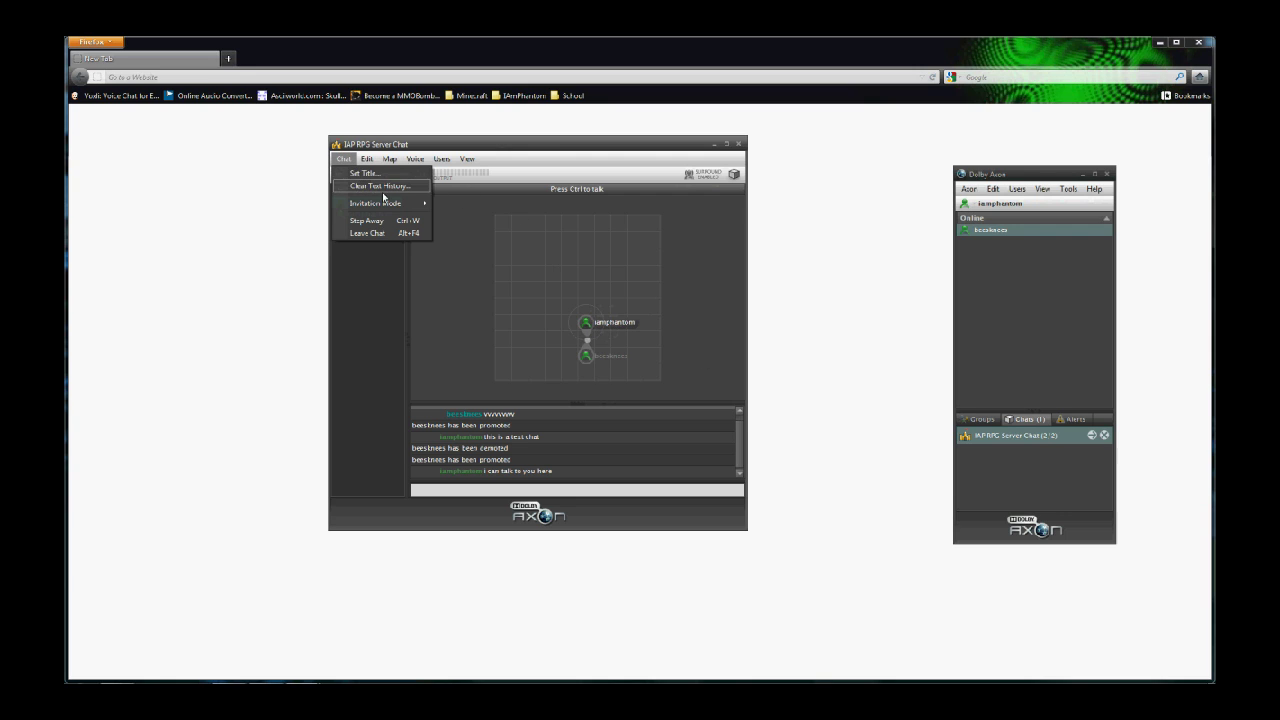
pyautogui.moveTo(368, 161)
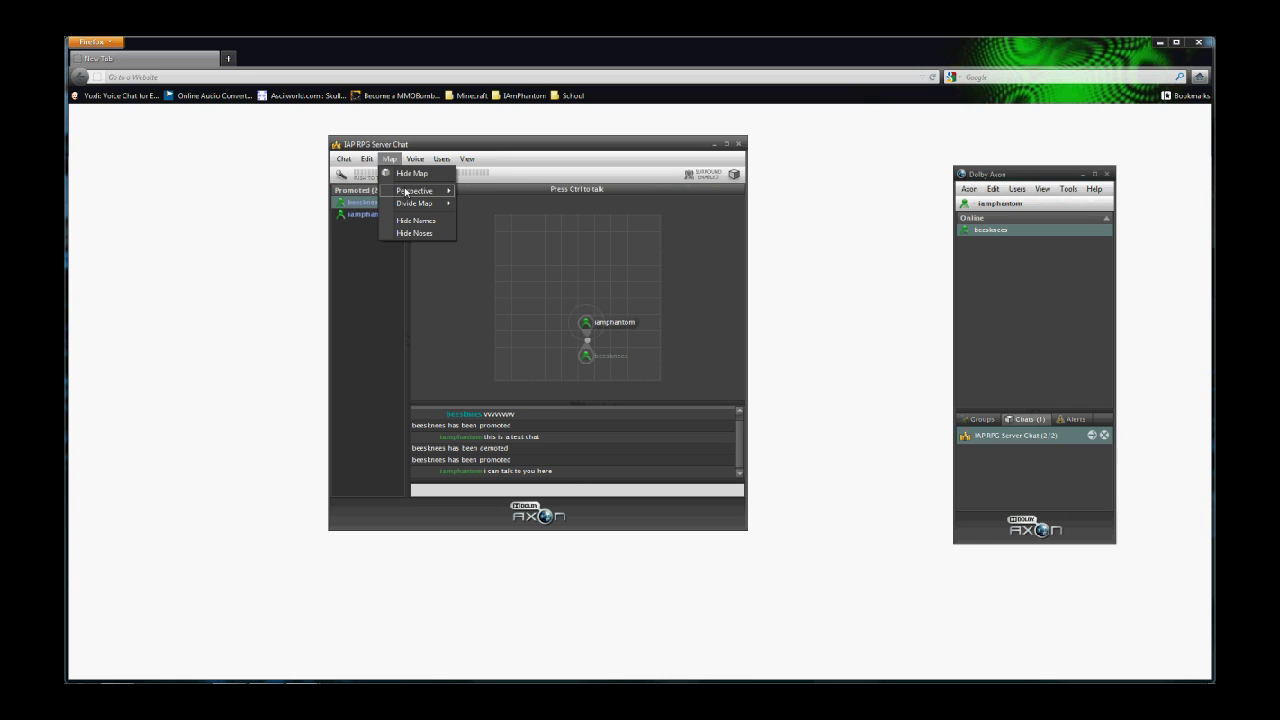
pyautogui.moveTo(415, 191)
pyautogui.click(491, 206)
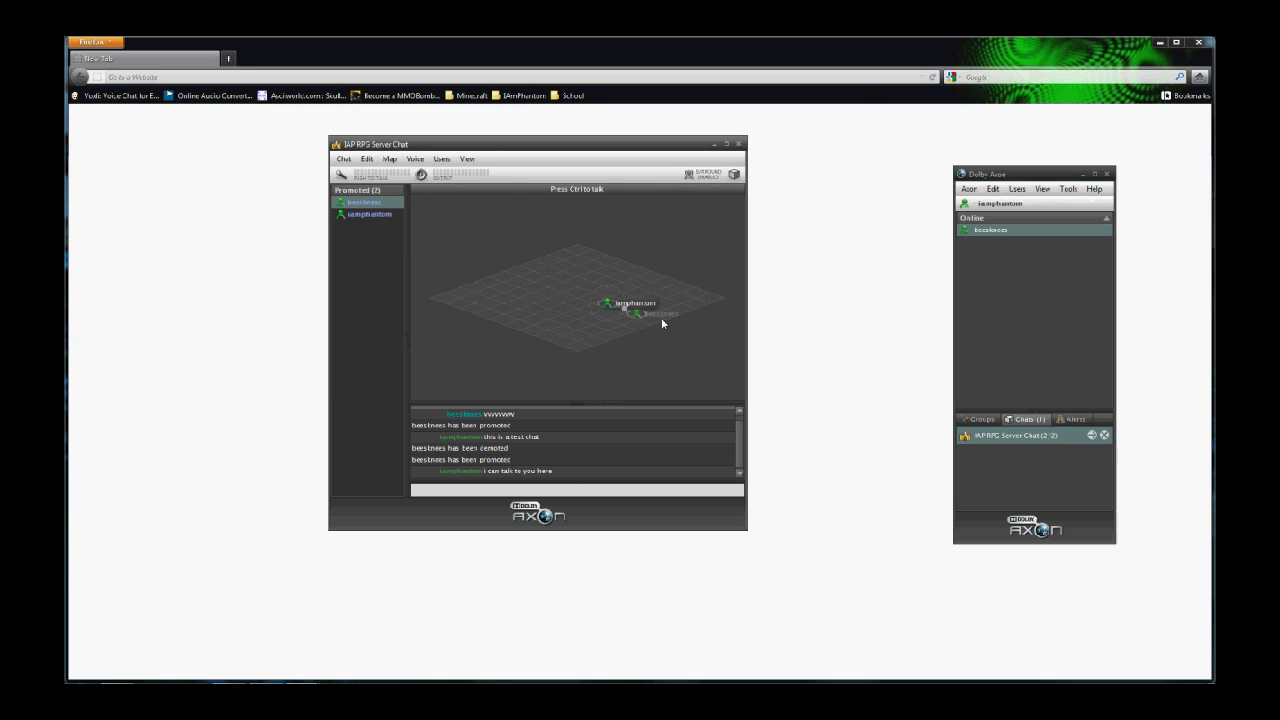
pyautogui.click(399, 165)
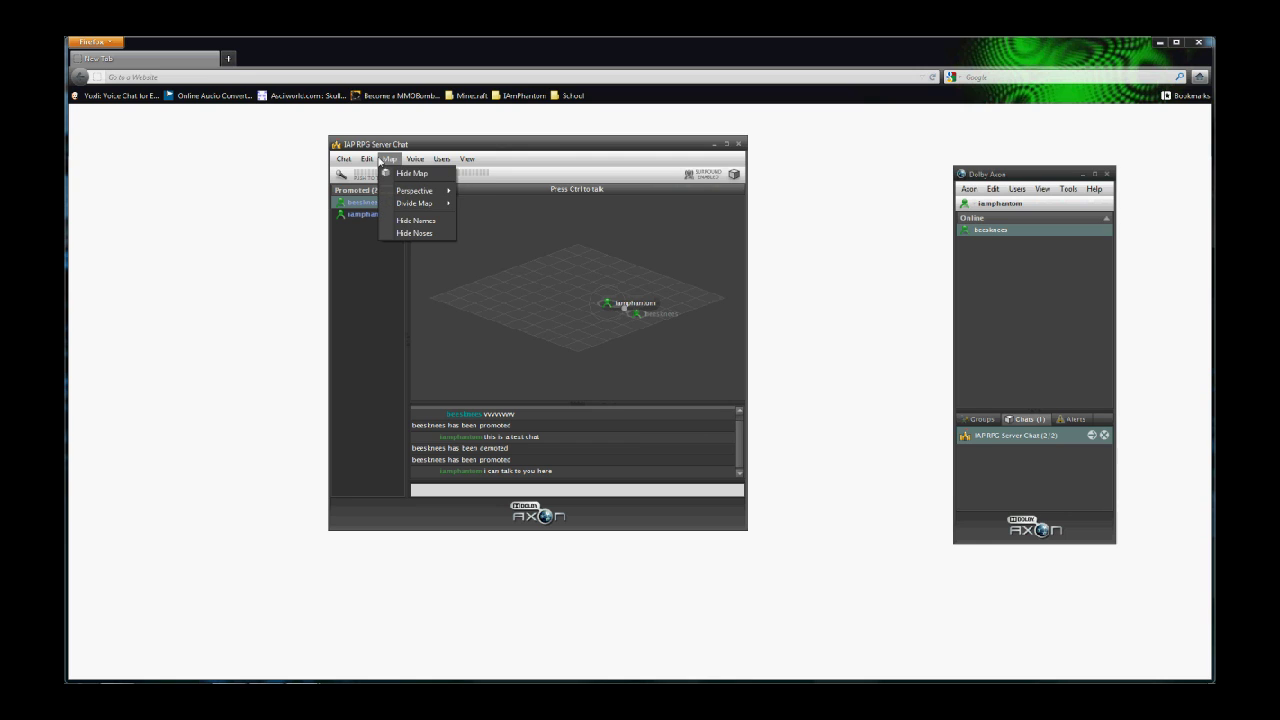
pyautogui.moveTo(428, 195)
pyautogui.click(472, 202)
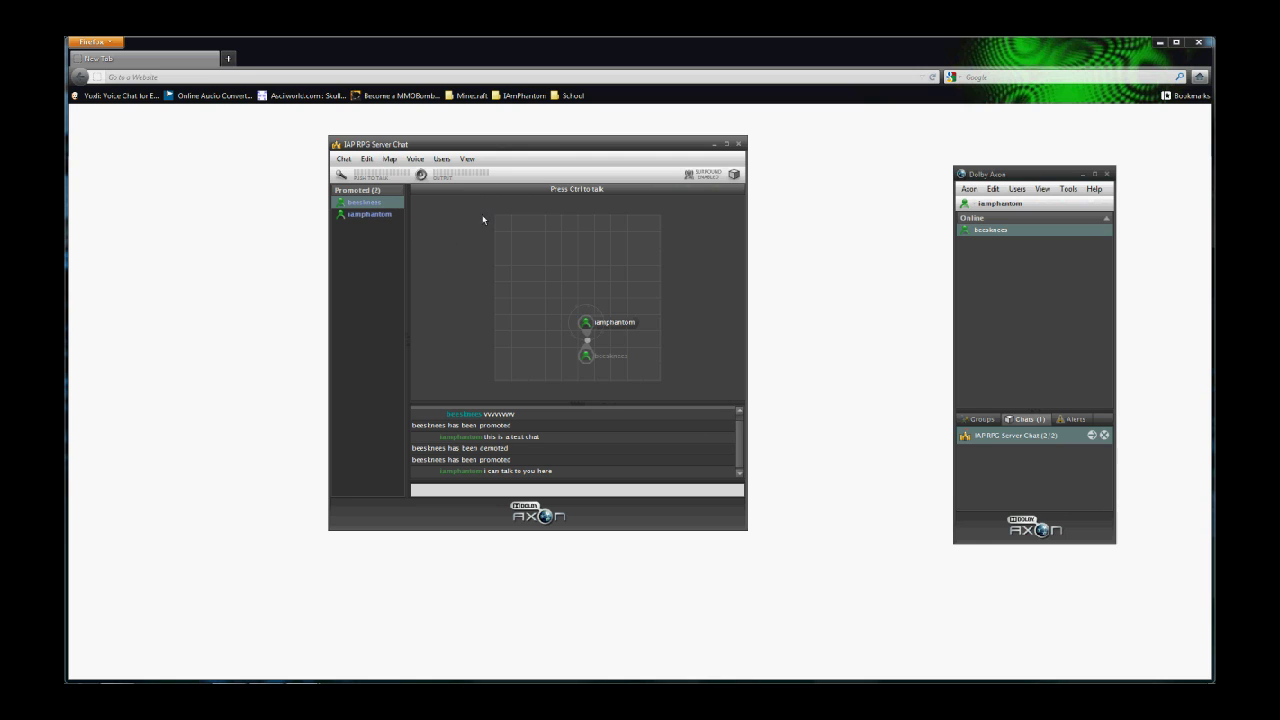
# - Hide the participants' names on the surround map and show them again
pyautogui.click(389, 158)
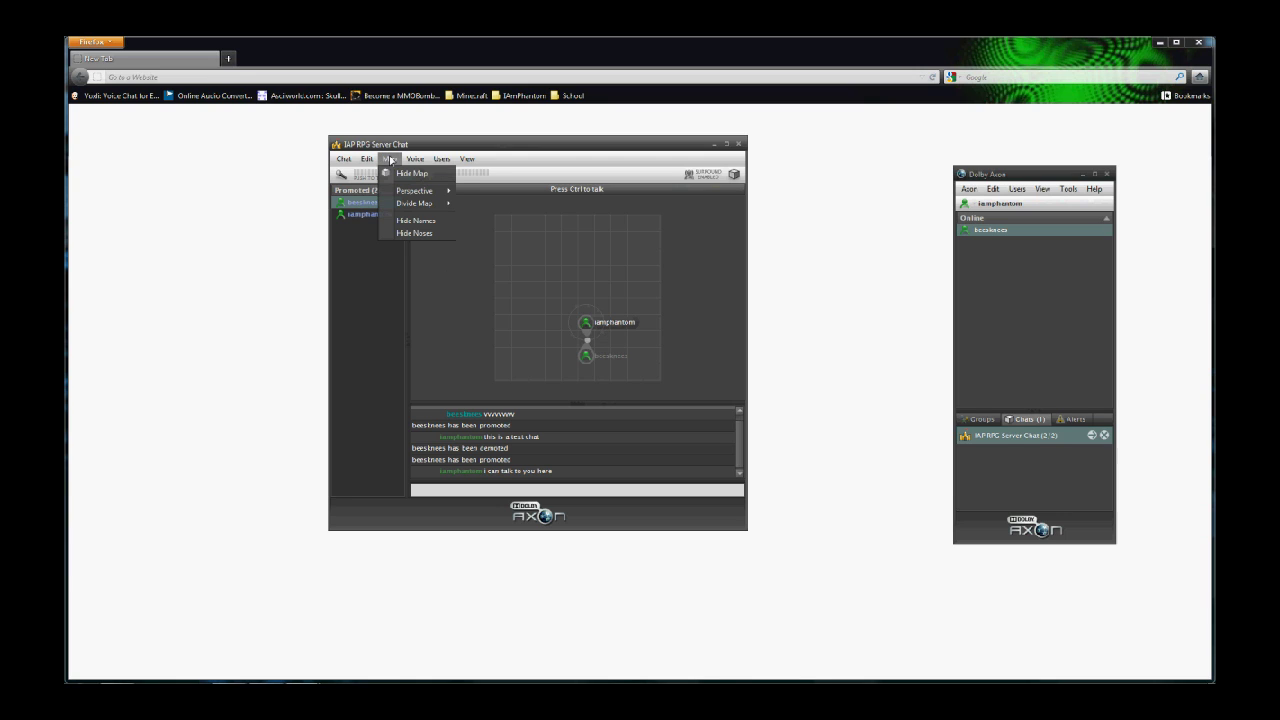
pyautogui.click(438, 222)
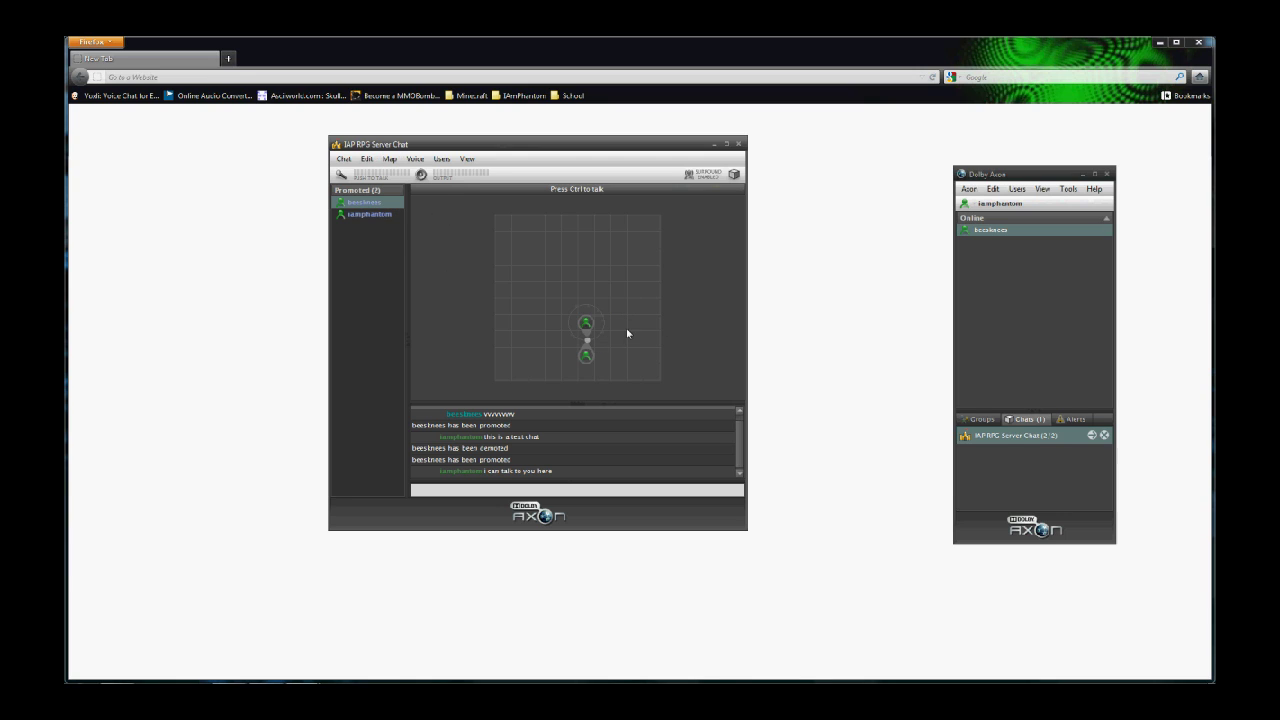
pyautogui.click(389, 158)
pyautogui.click(417, 226)
# - Hide the avatars' noses on the surround map and show them again
pyautogui.click(389, 158)
pyautogui.click(407, 234)
pyautogui.click(389, 158)
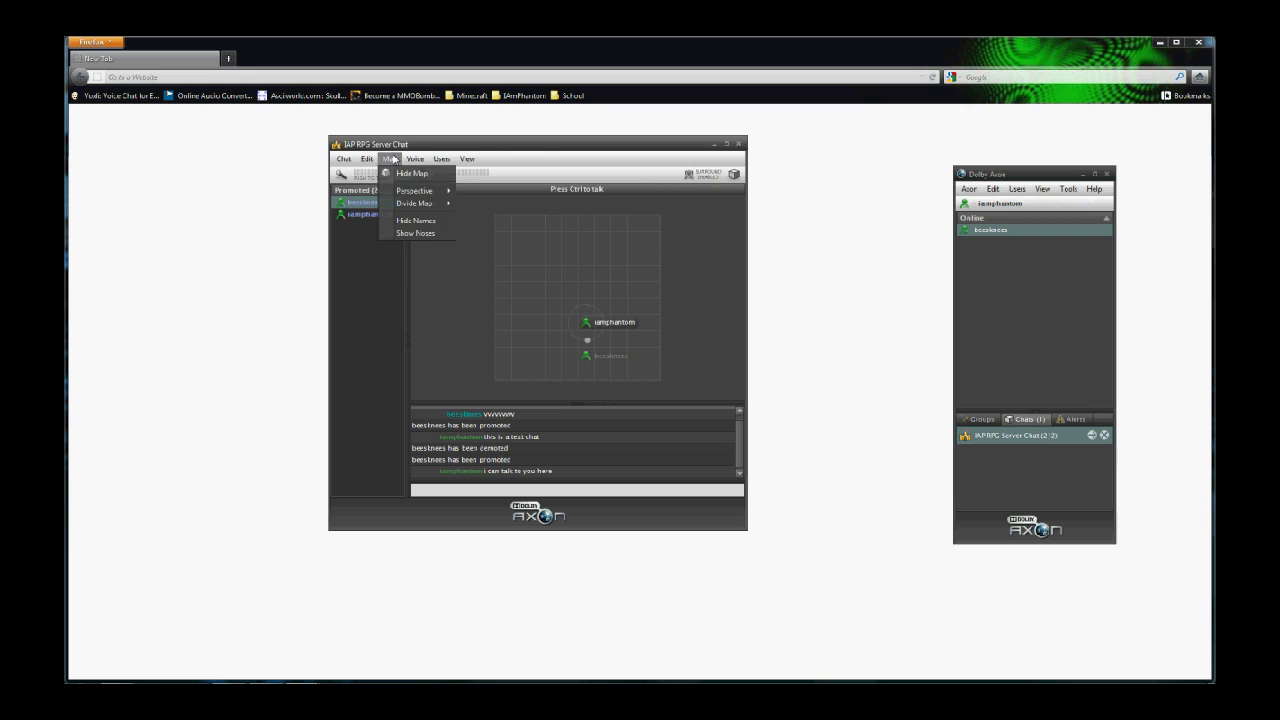
pyautogui.click(417, 234)
# - Review the push-to-talk channel choices for voice activation and leave the server chat
pyautogui.click(416, 159)
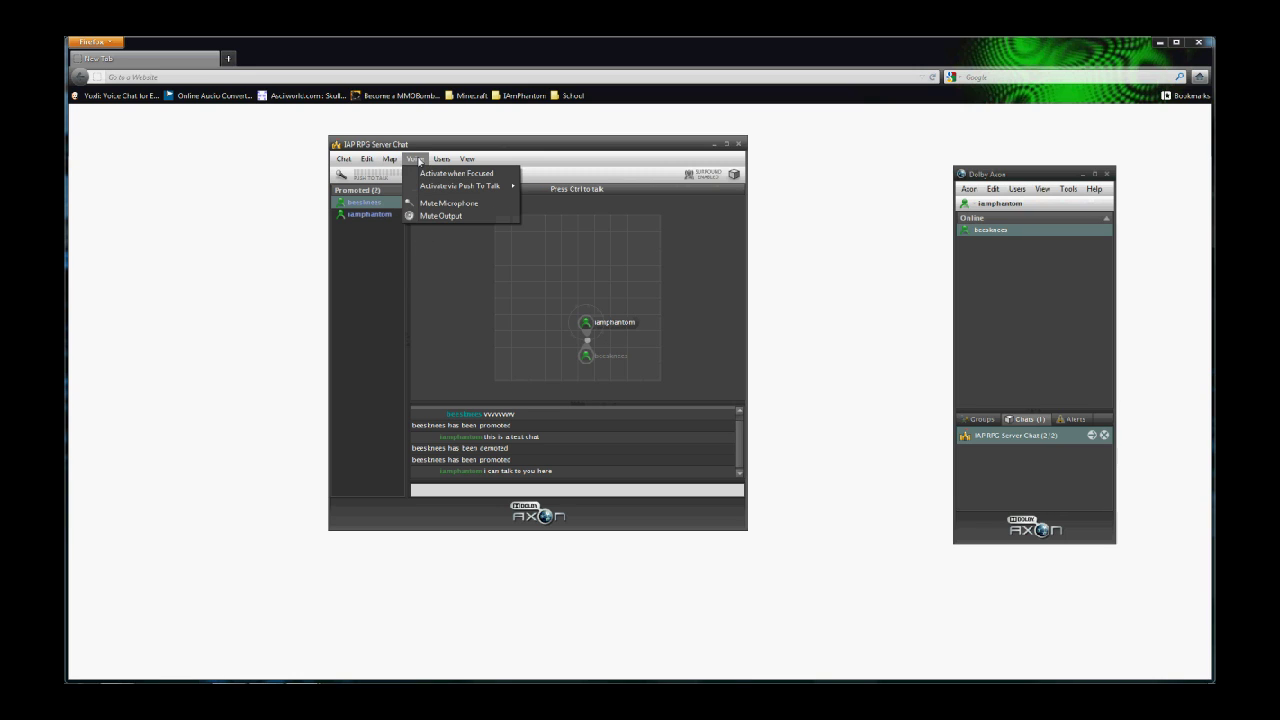
pyautogui.moveTo(460, 186)
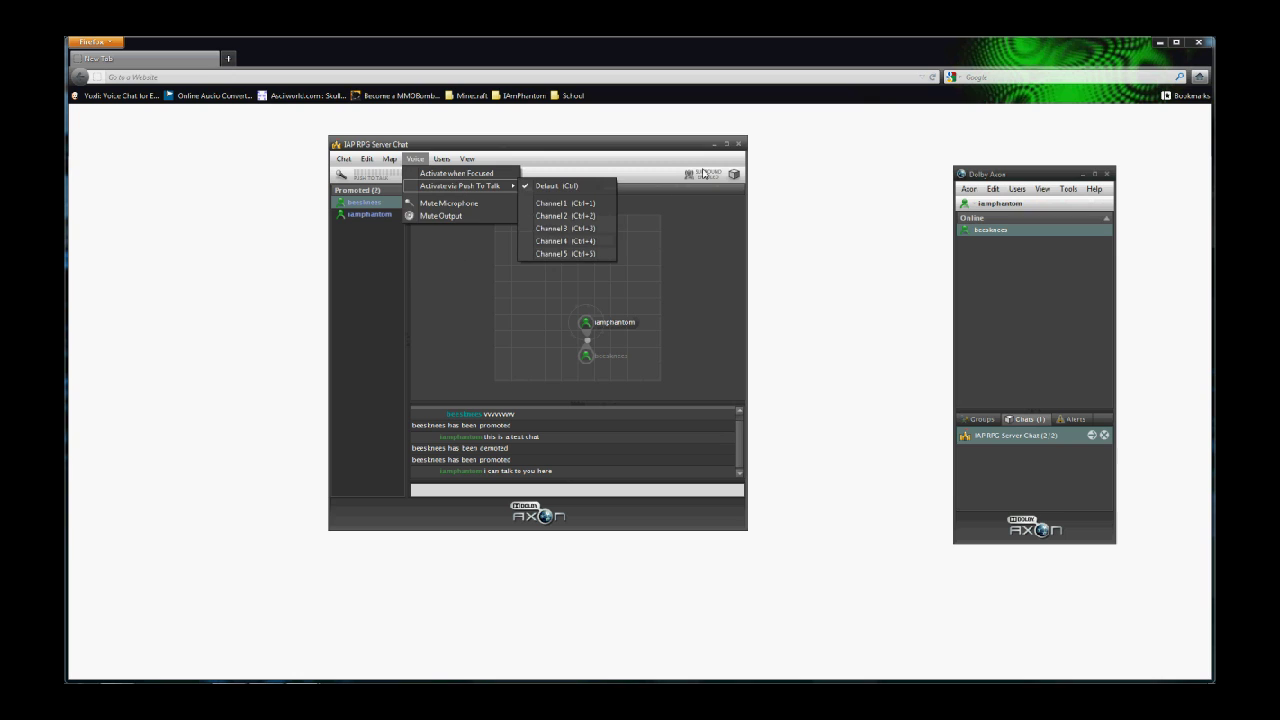
pyautogui.click(738, 144)
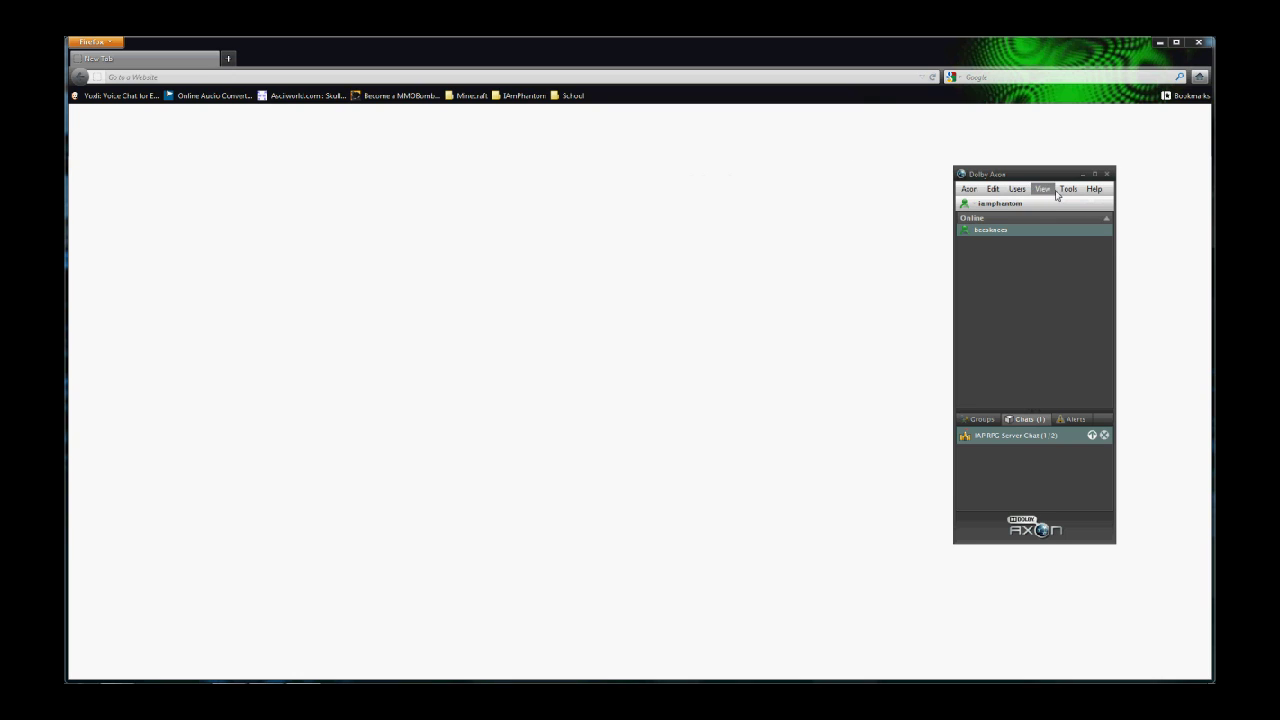
# - Open the program options and examine the key bindings and network settings
pyautogui.click(1068, 189)
pyautogui.click(1090, 200)
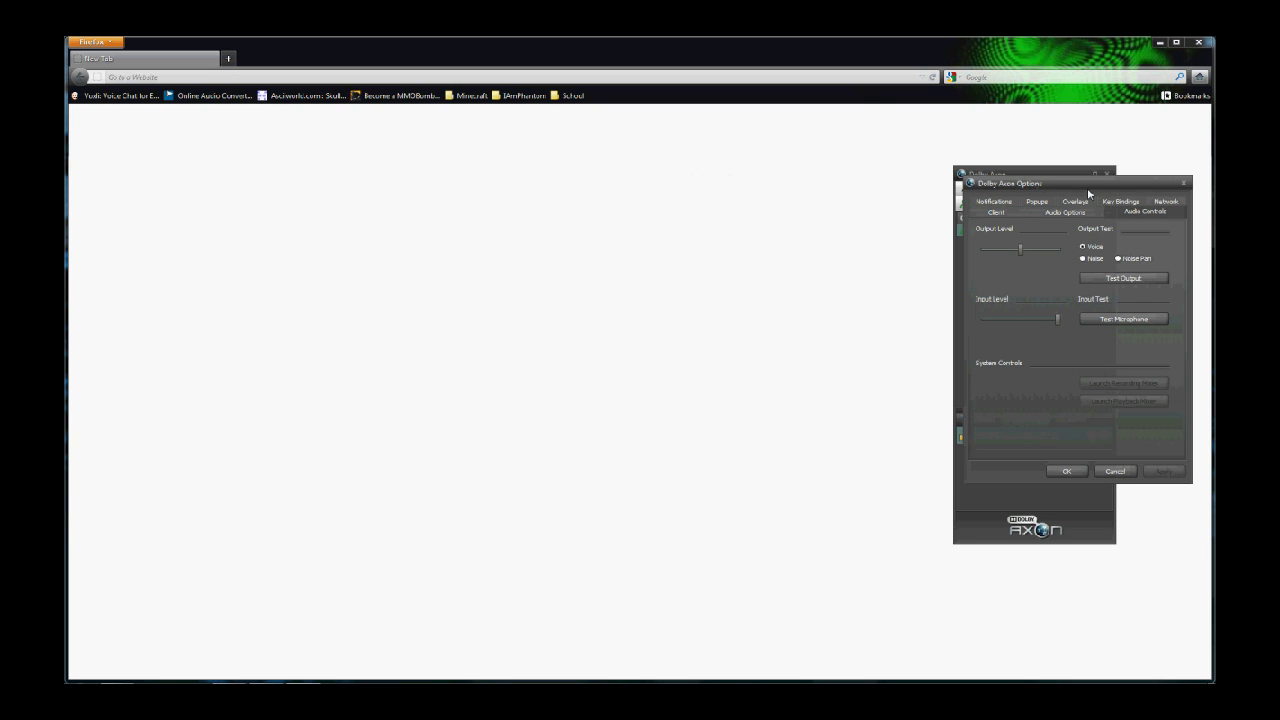
pyautogui.moveTo(1079, 185); pyautogui.dragTo(778, 205)
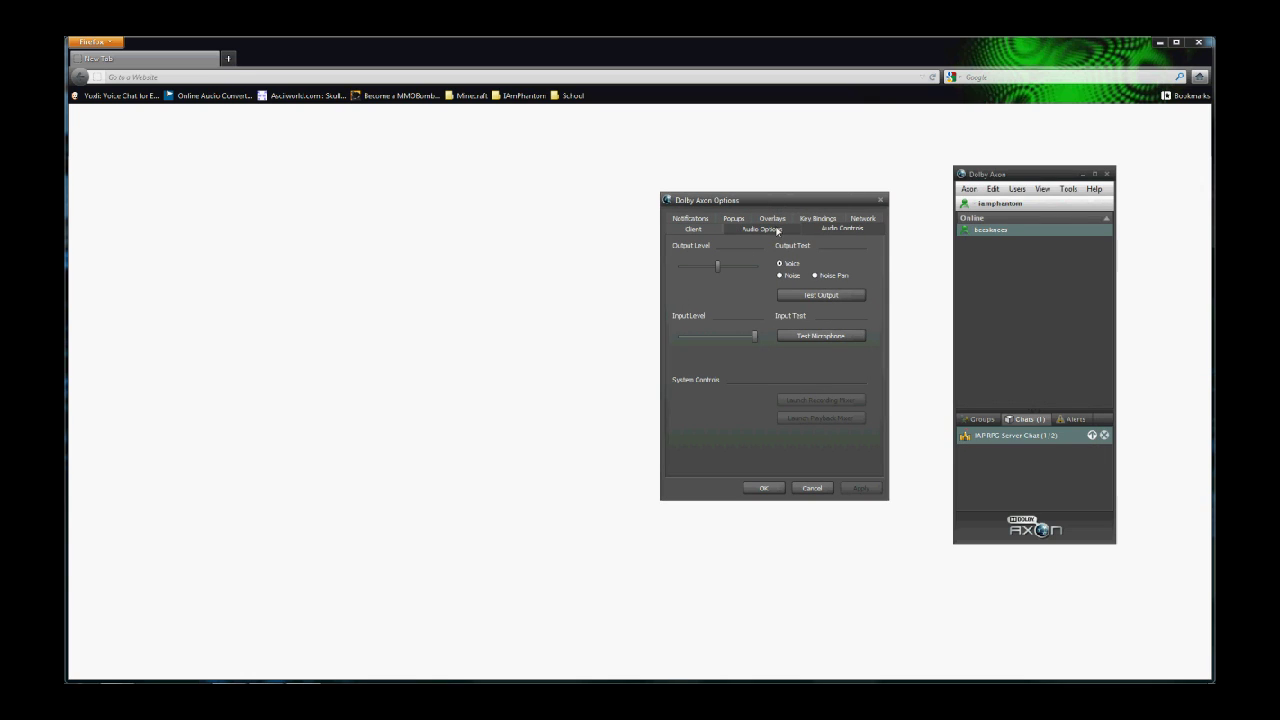
pyautogui.click(816, 220)
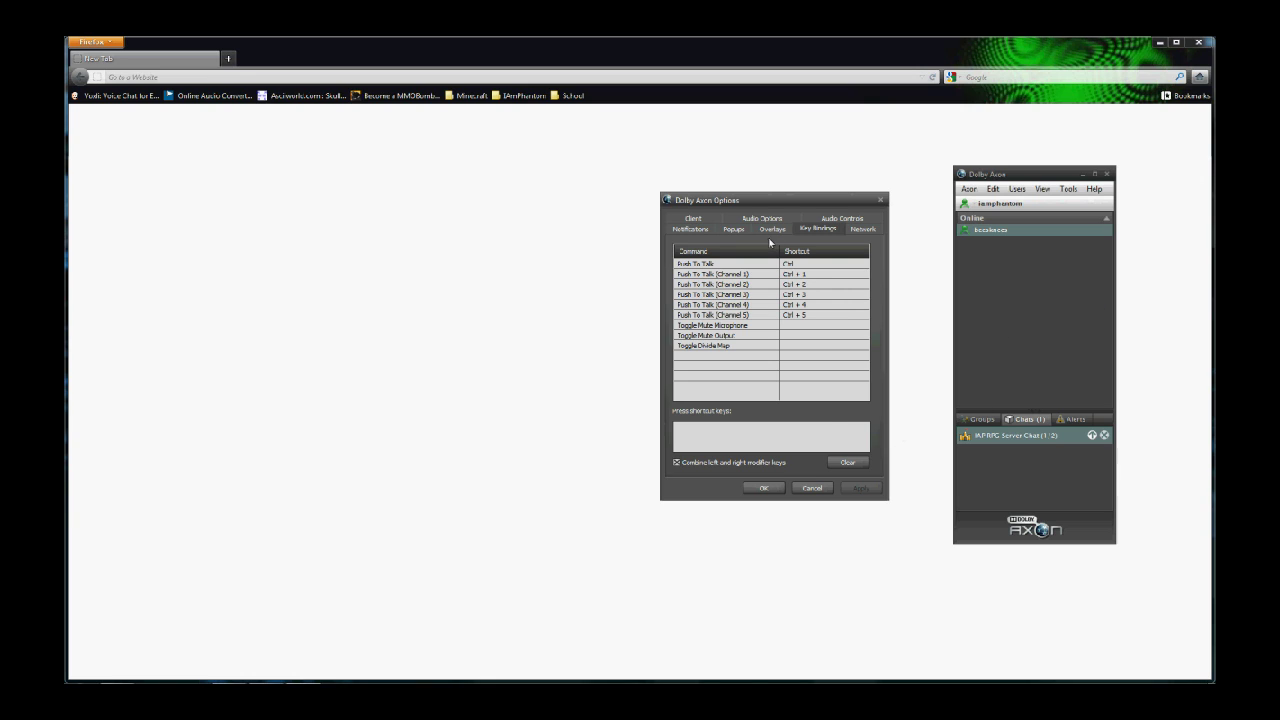
pyautogui.click(847, 230)
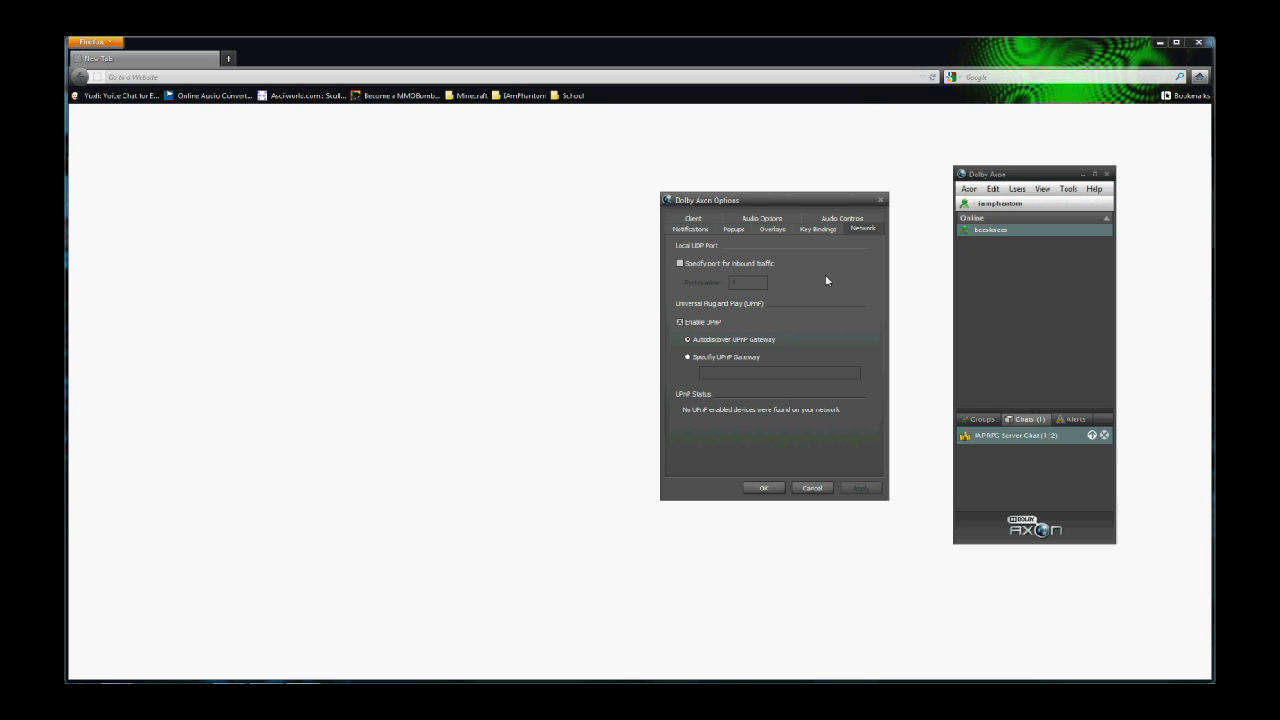
# - Enable in-game overlays and keep the overlay users listed from Top to Bottom
pyautogui.click(784, 232)
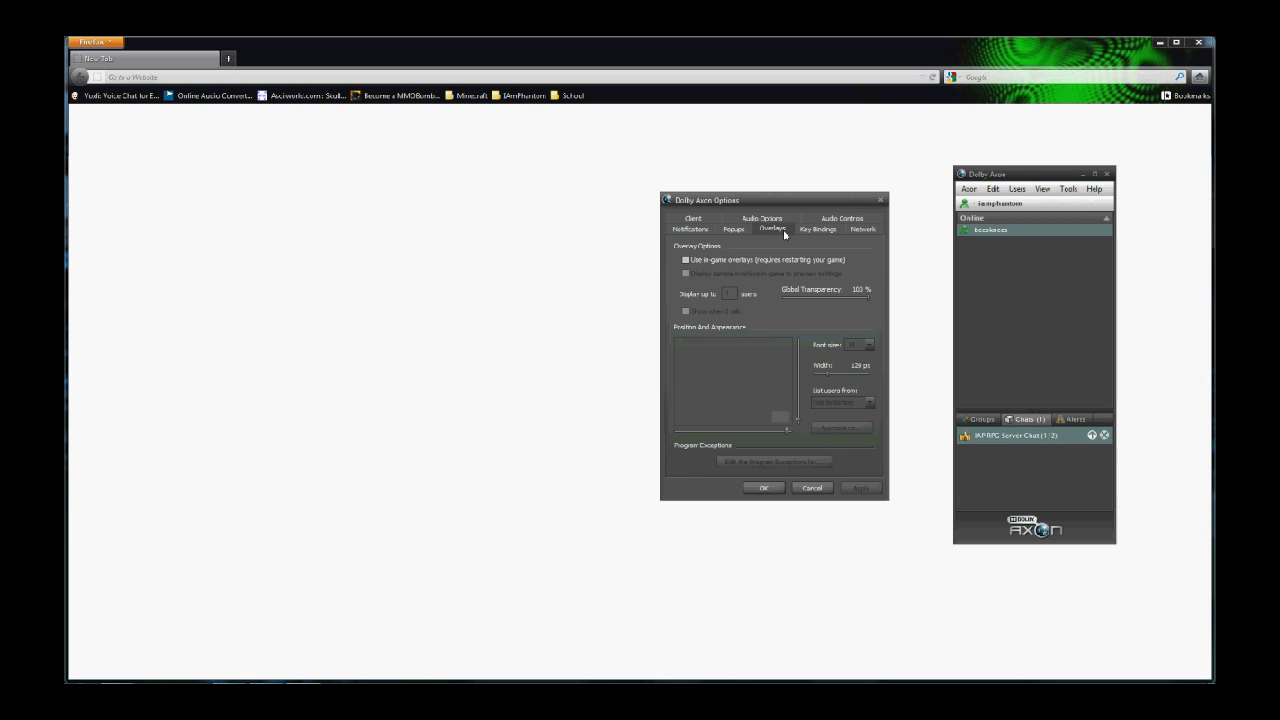
pyautogui.click(686, 261)
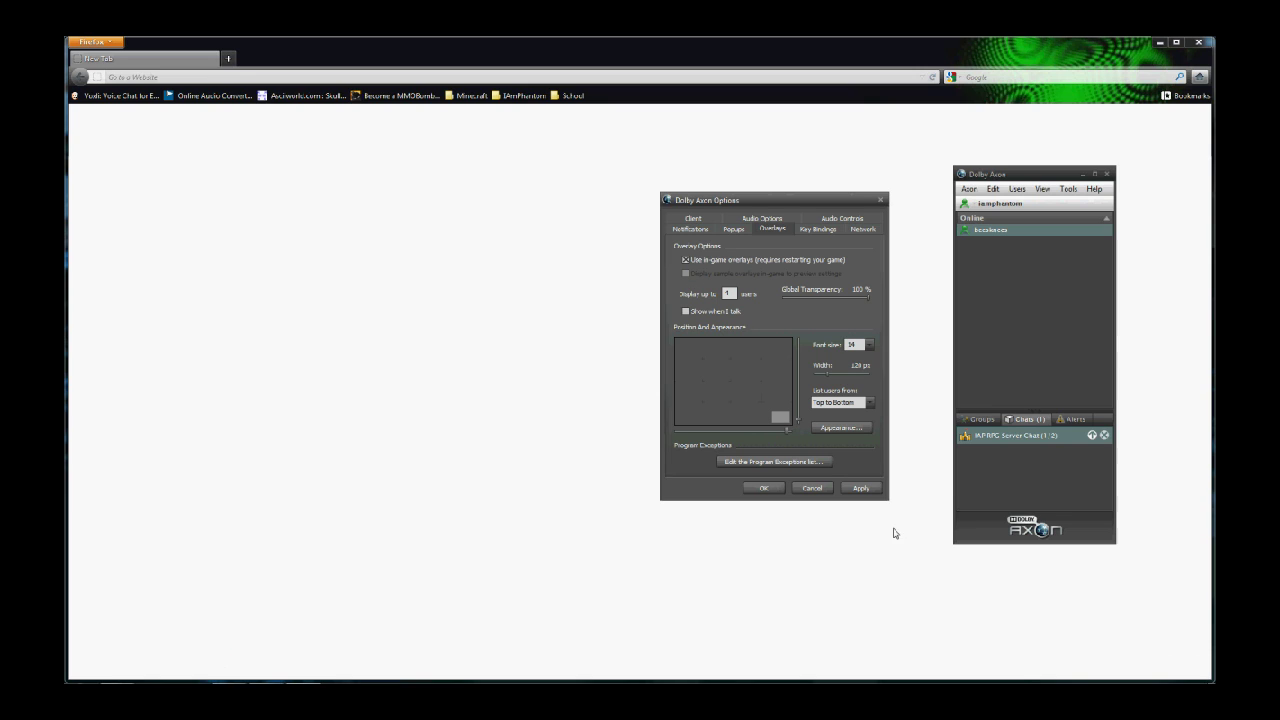
pyautogui.click(864, 402)
pyautogui.click(861, 410)
pyautogui.click(860, 404)
pyautogui.click(858, 411)
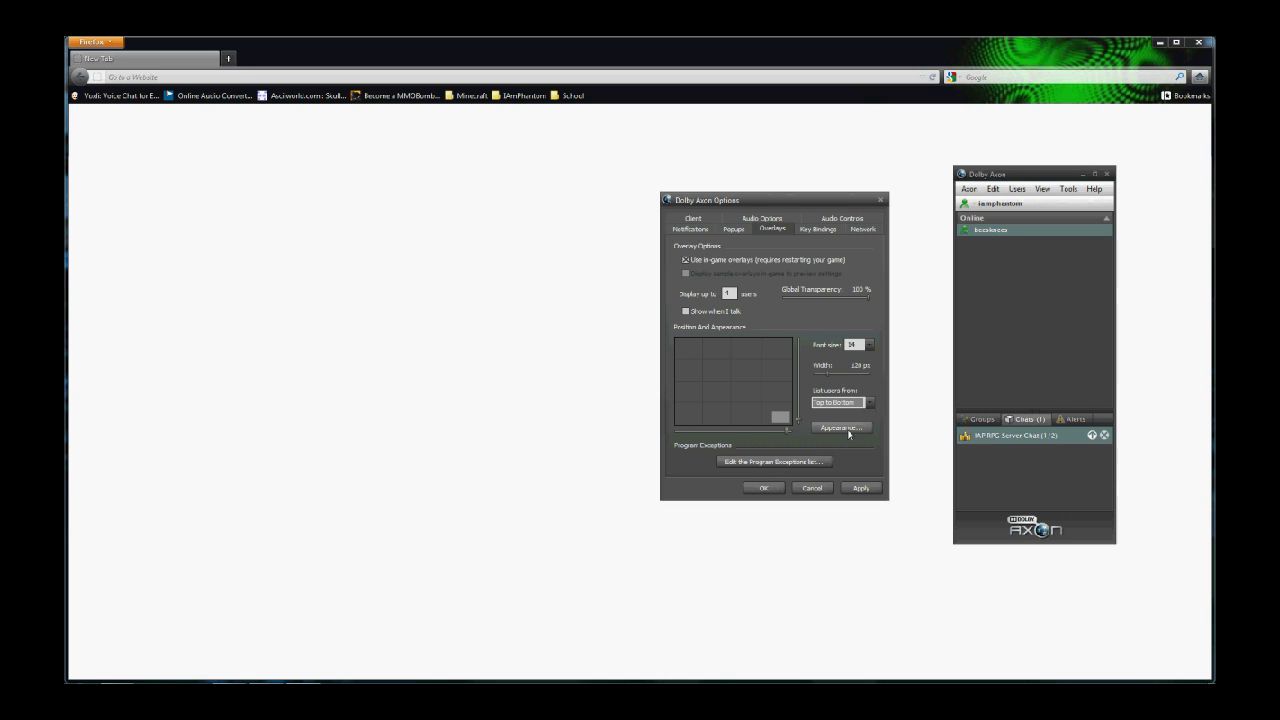
pyautogui.click(786, 418)
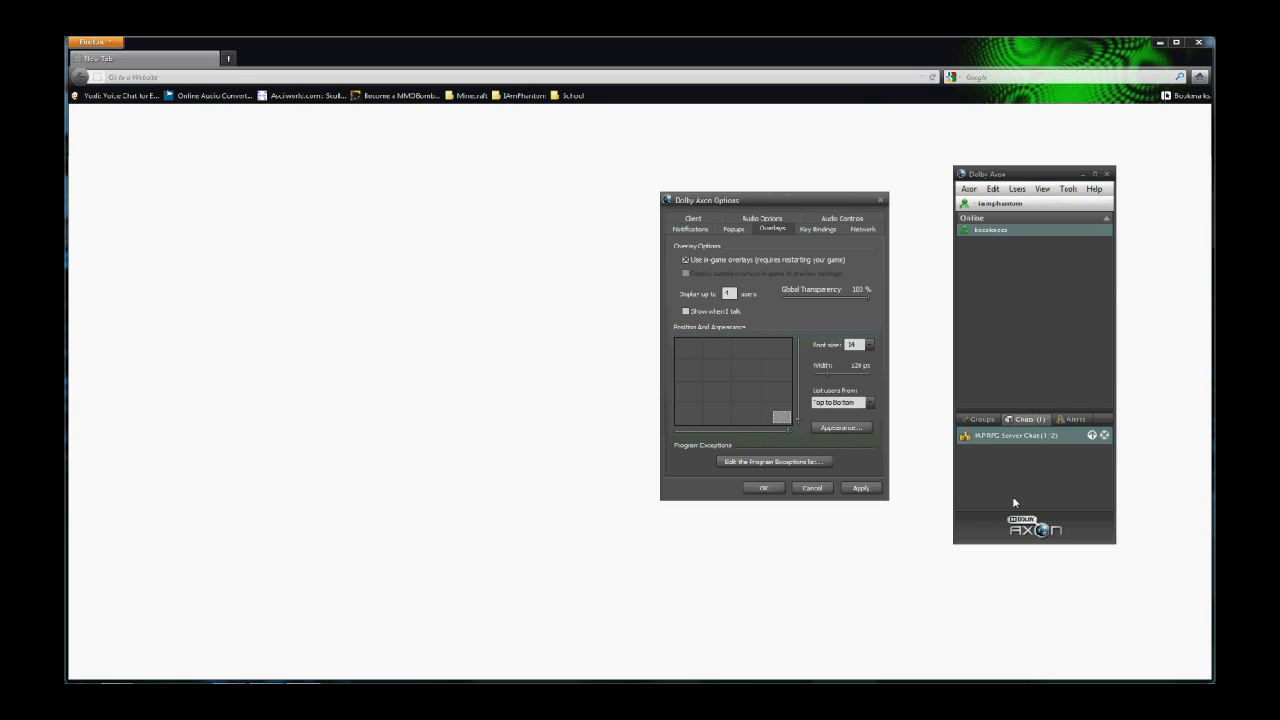
# - Open the overlay appearance settings and select Background as the element whose color is adjusted
pyautogui.click(849, 429)
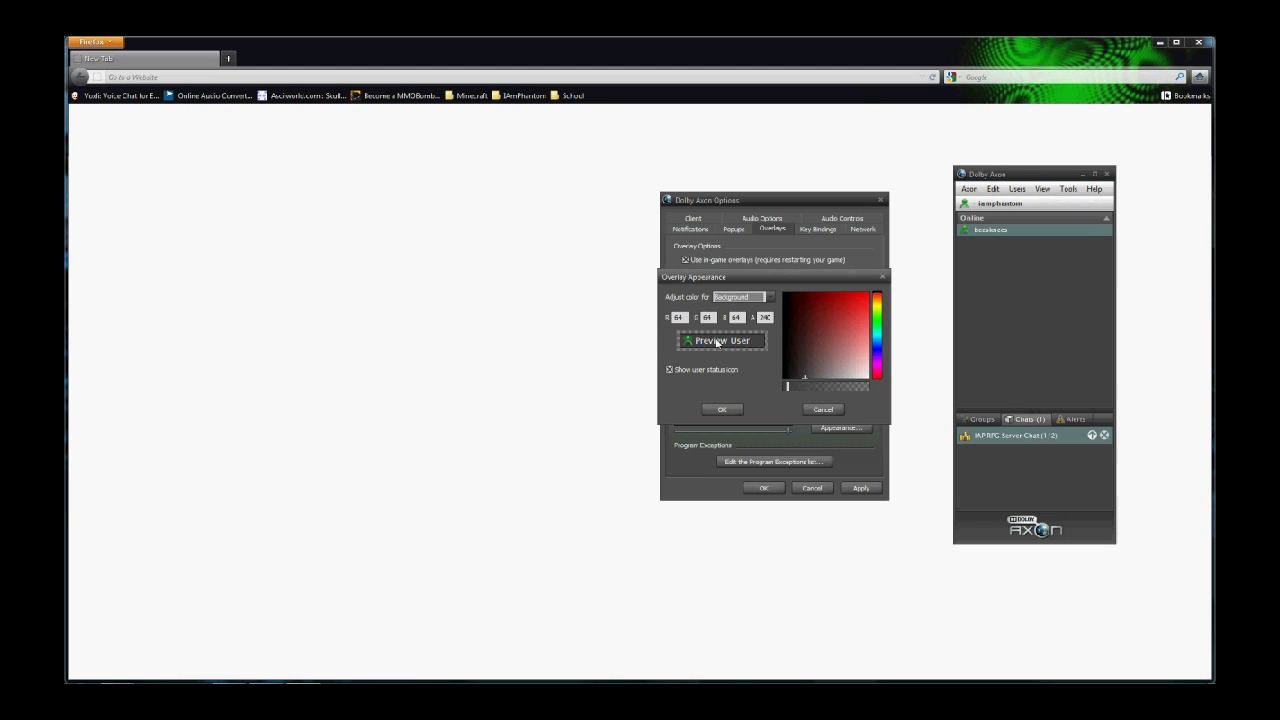
pyautogui.click(753, 299)
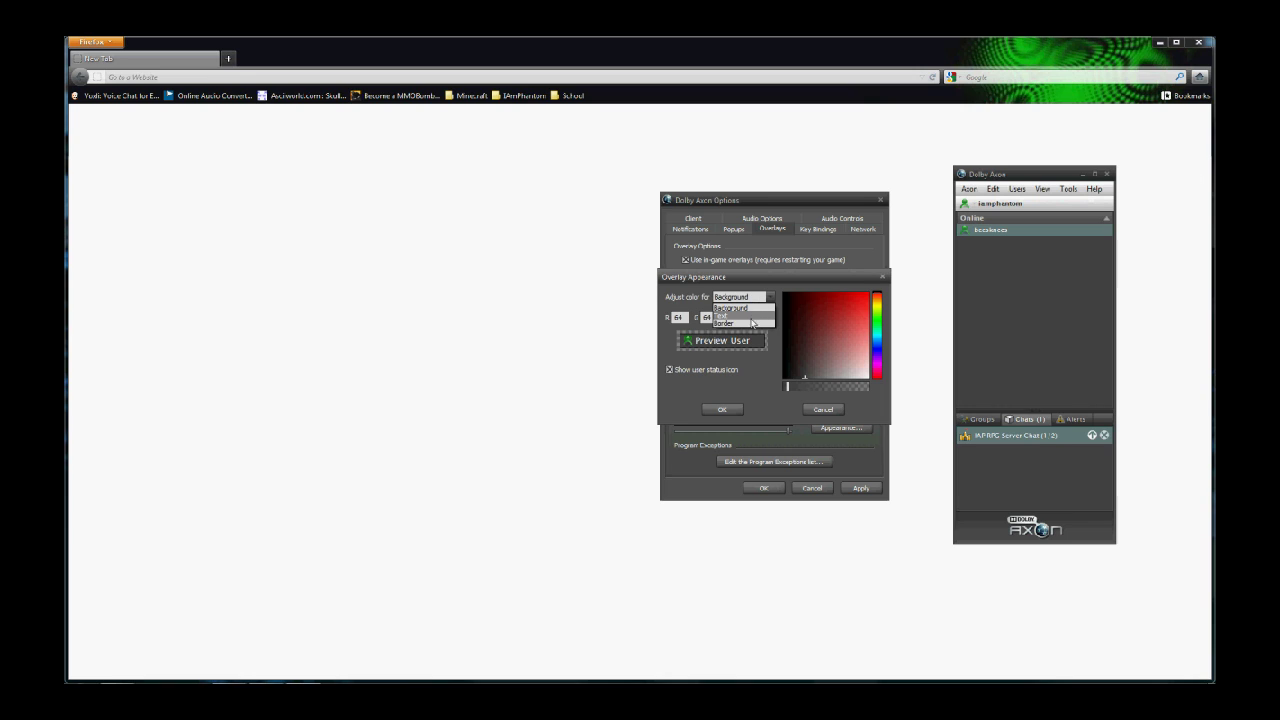
pyautogui.click(756, 306)
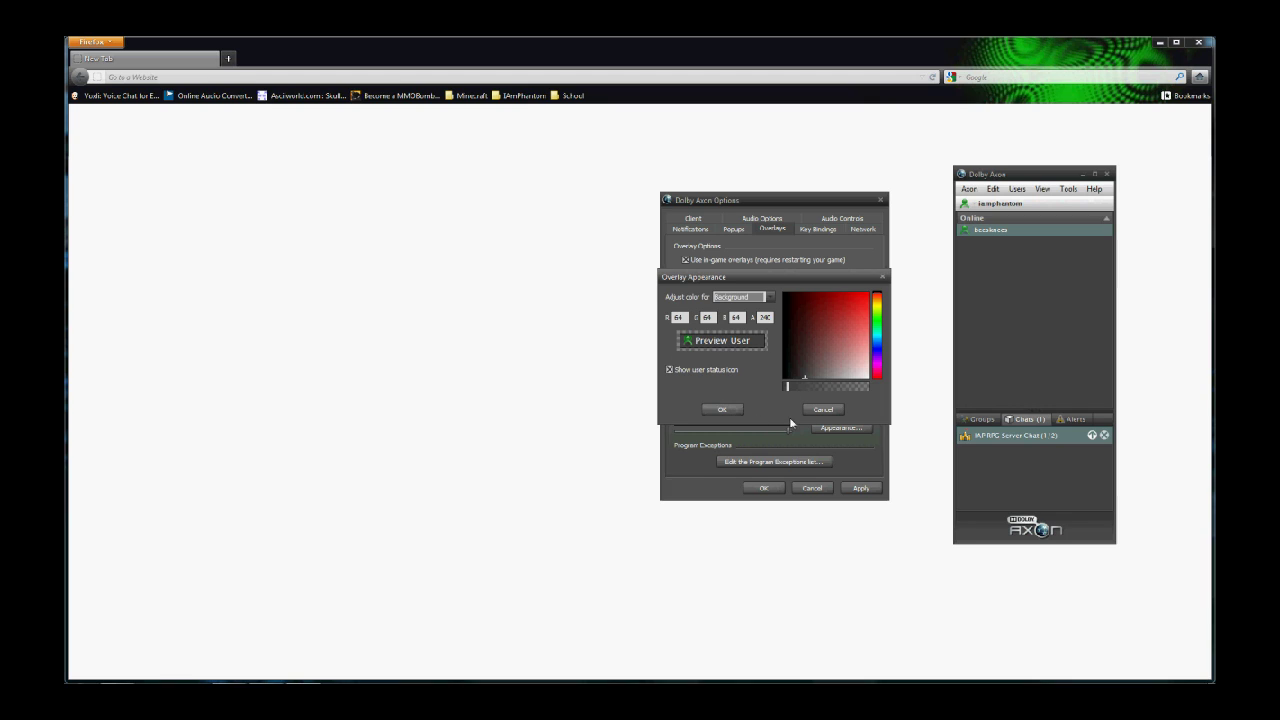
# - Discard the overlay appearance changes and examine the overlay program exceptions list without adding an entry
pyautogui.click(823, 409)
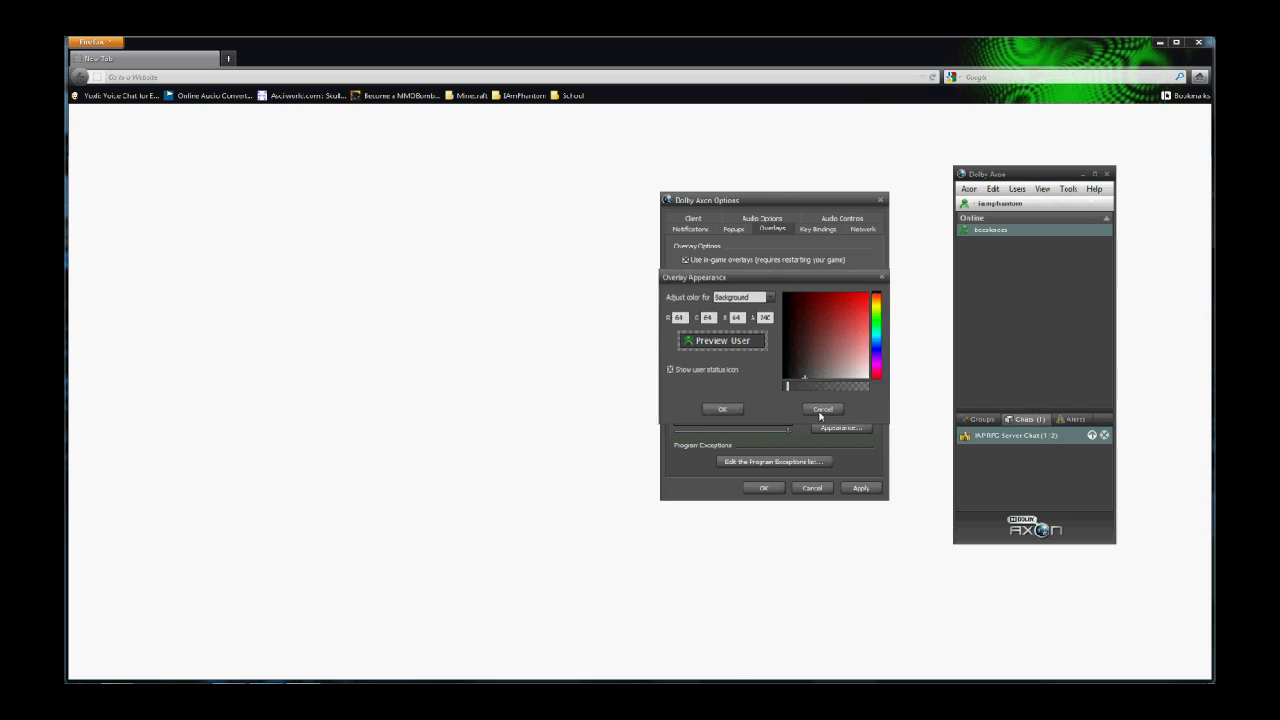
pyautogui.click(795, 463)
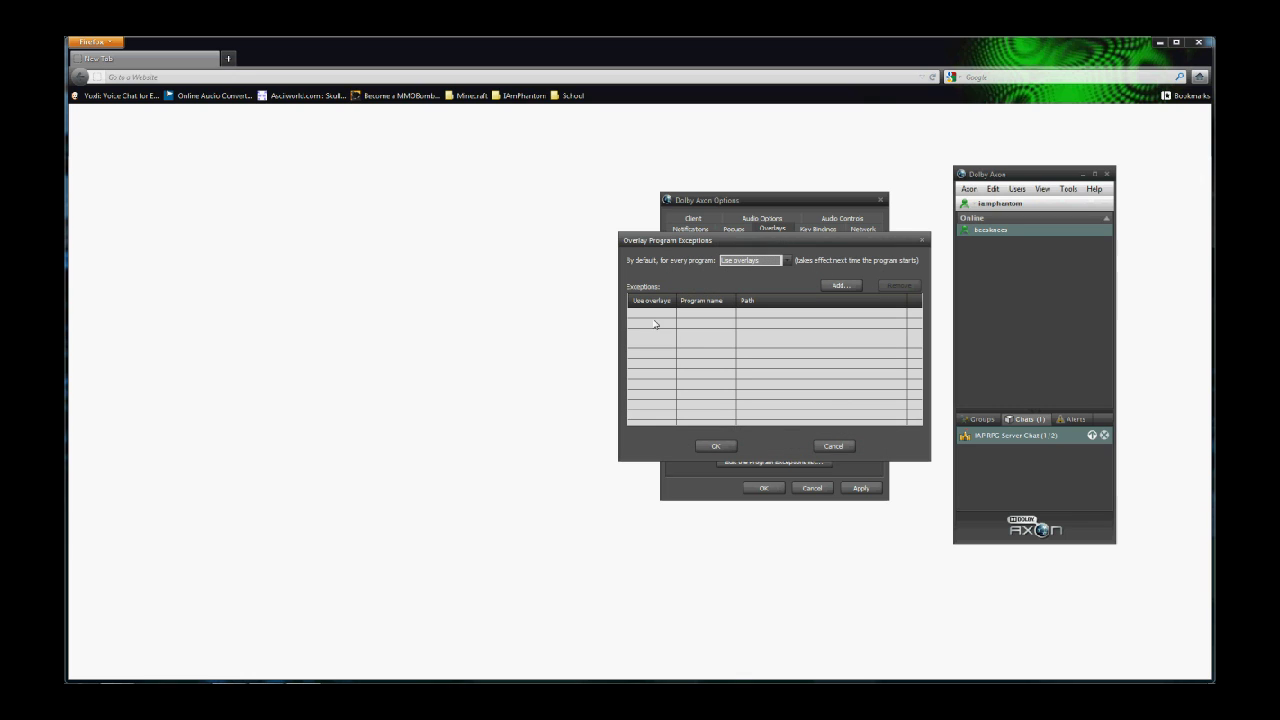
pyautogui.click(835, 446)
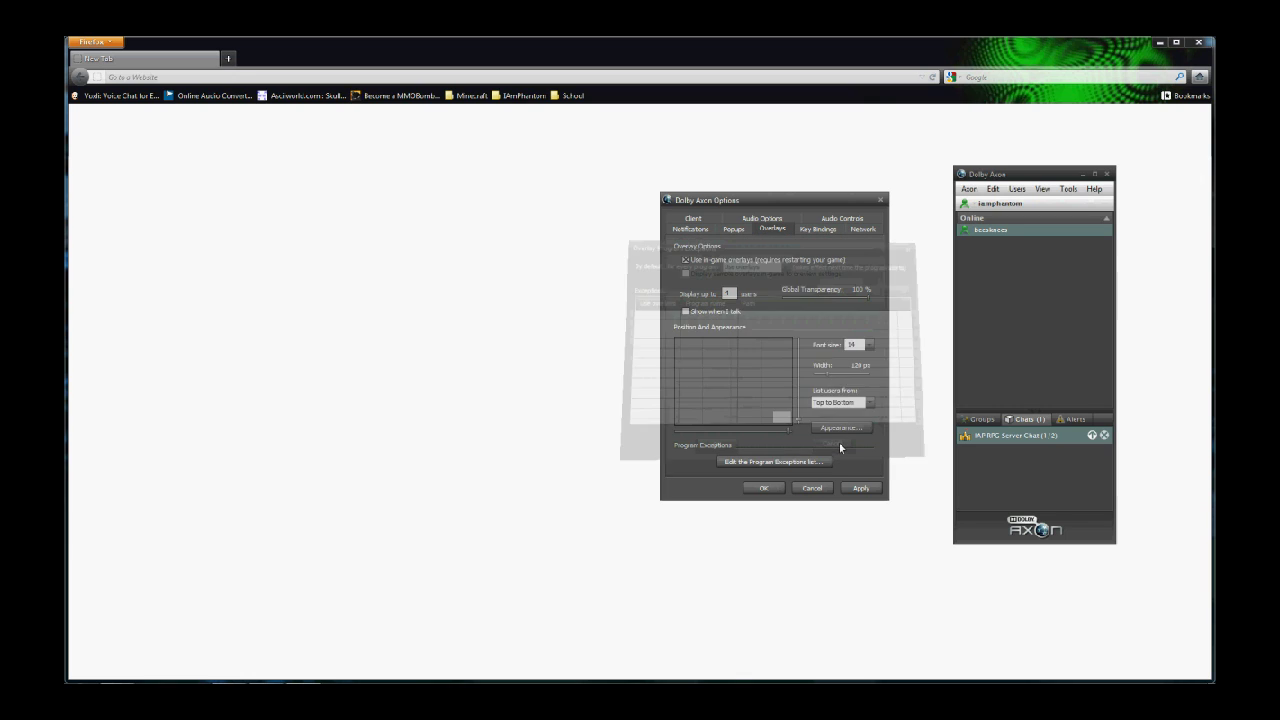
# - Review the popup notification settings and the full list of notification types and their sounds
pyautogui.click(745, 220)
pyautogui.click(735, 220)
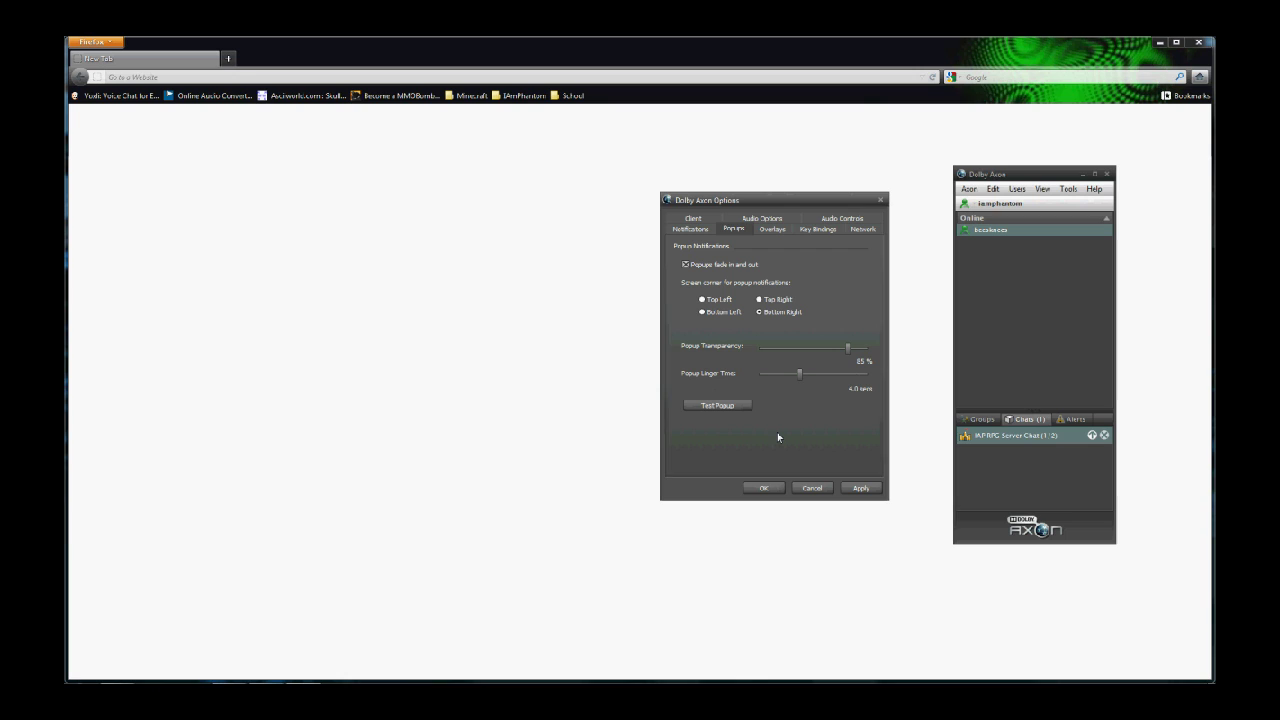
pyautogui.click(705, 228)
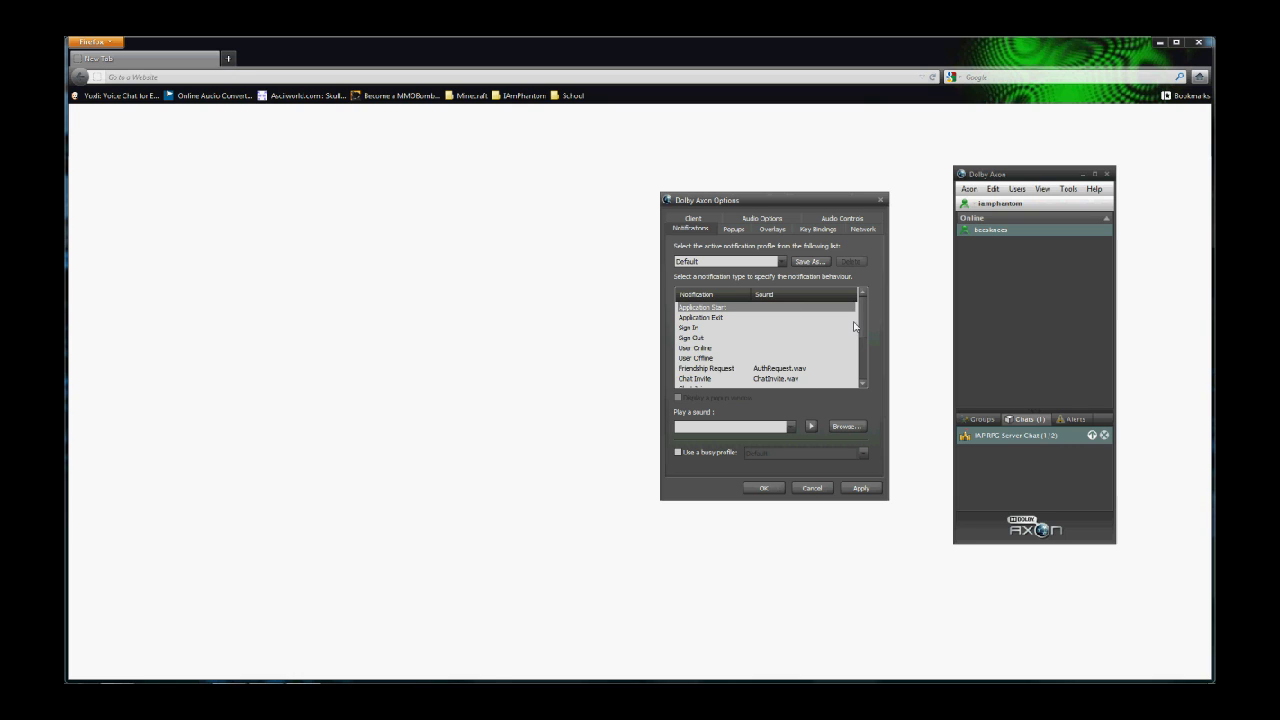
pyautogui.scroll(-1, 866, 327)
pyautogui.scroll(-3, 866, 327)
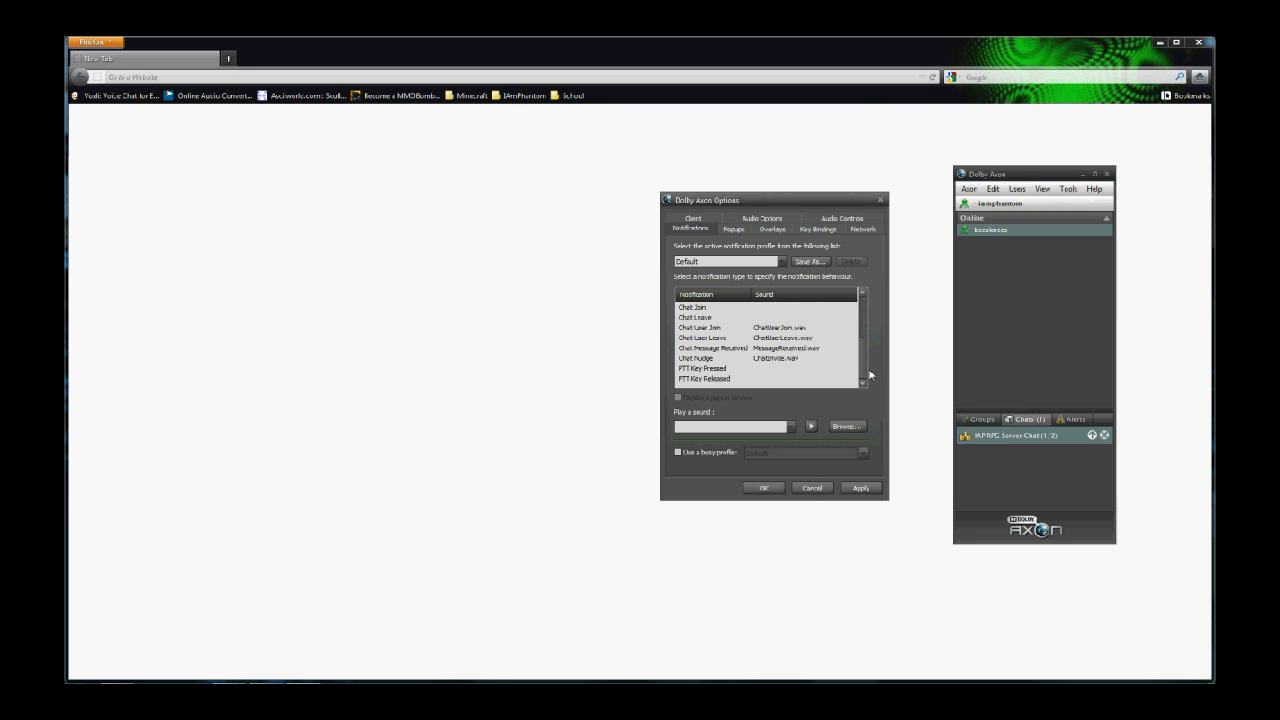
pyautogui.moveTo(860, 340); pyautogui.dragTo(862, 312)
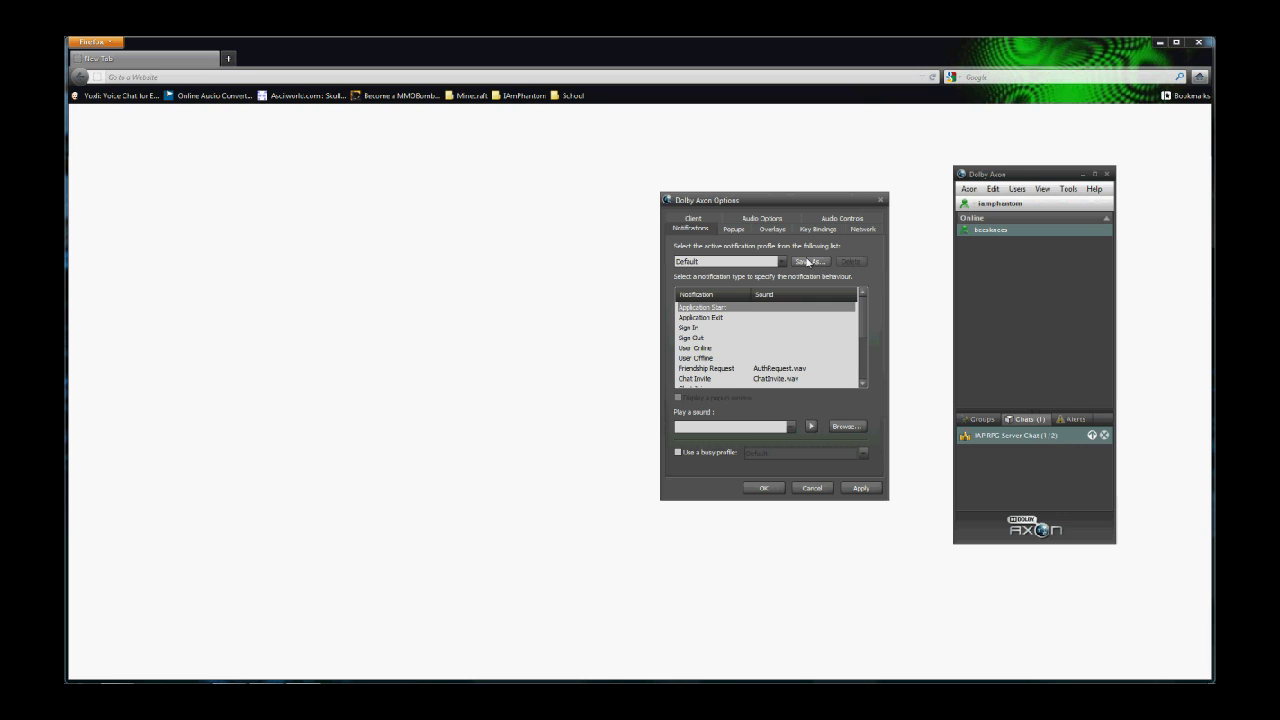
# - Review the audio and client settings and accept the options with Push To Talk as the voice activation mode for new chats
pyautogui.click(843, 222)
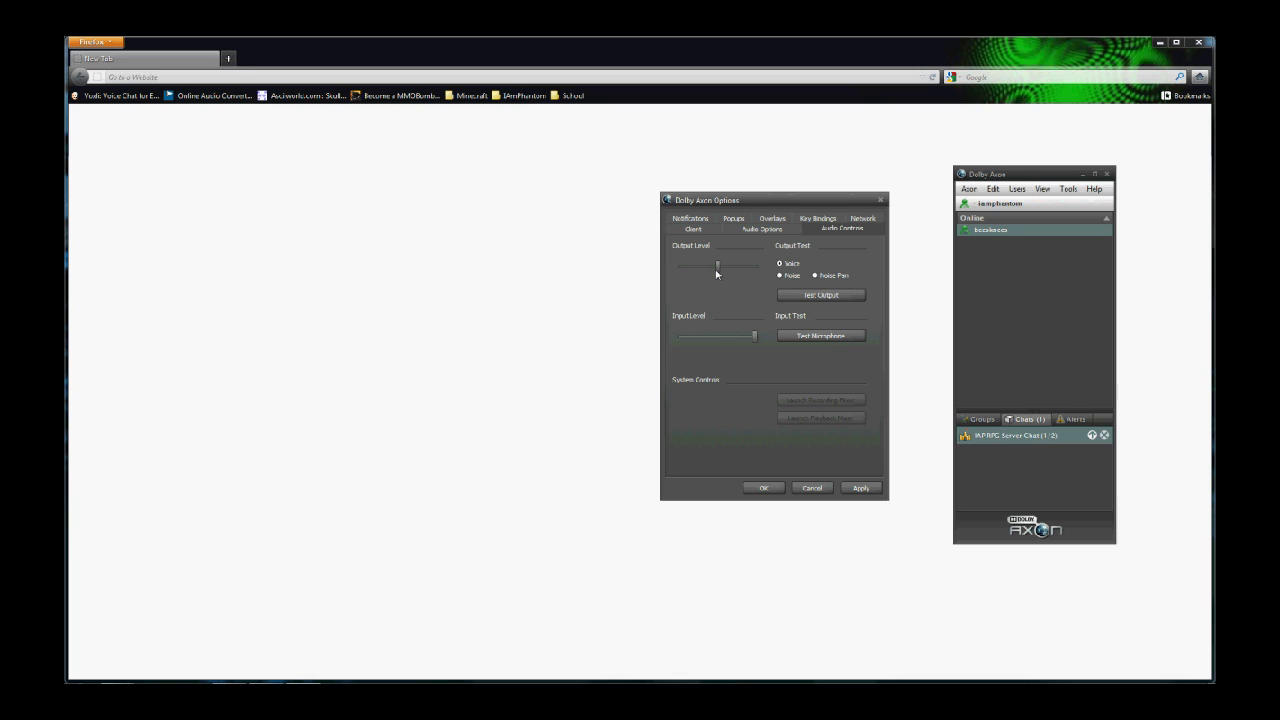
pyautogui.click(785, 228)
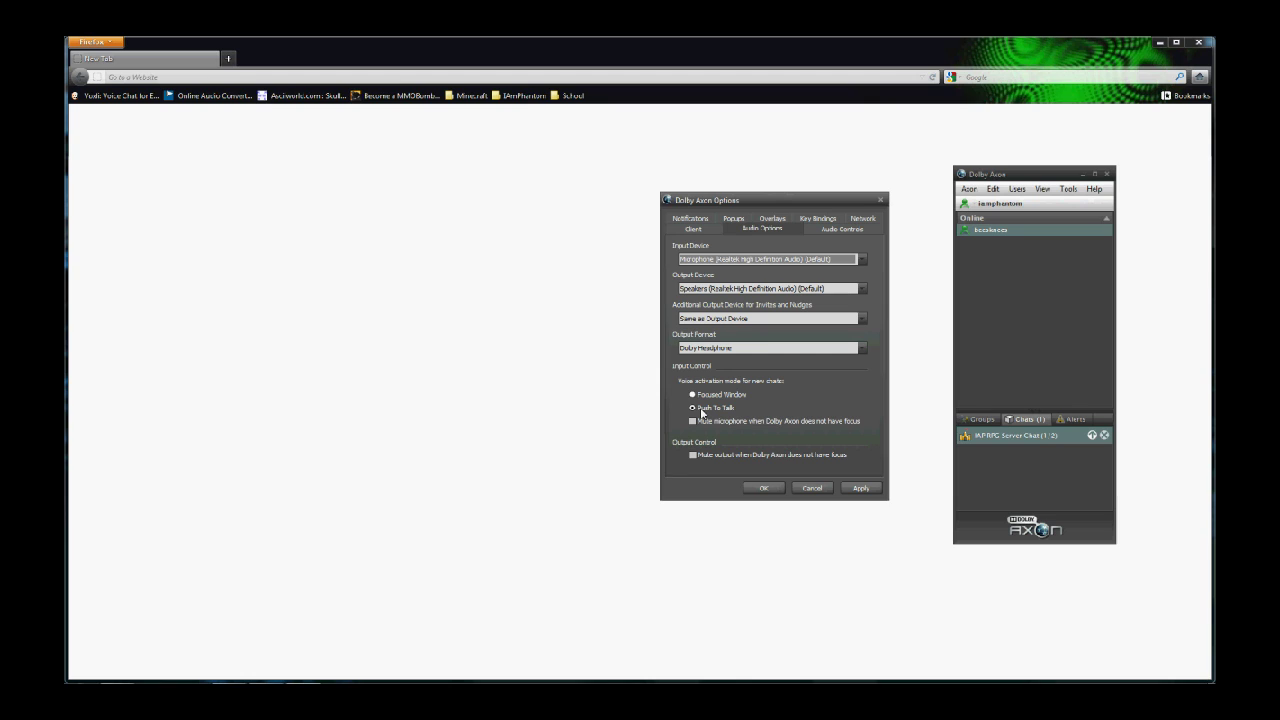
pyautogui.click(700, 409)
pyautogui.click(703, 229)
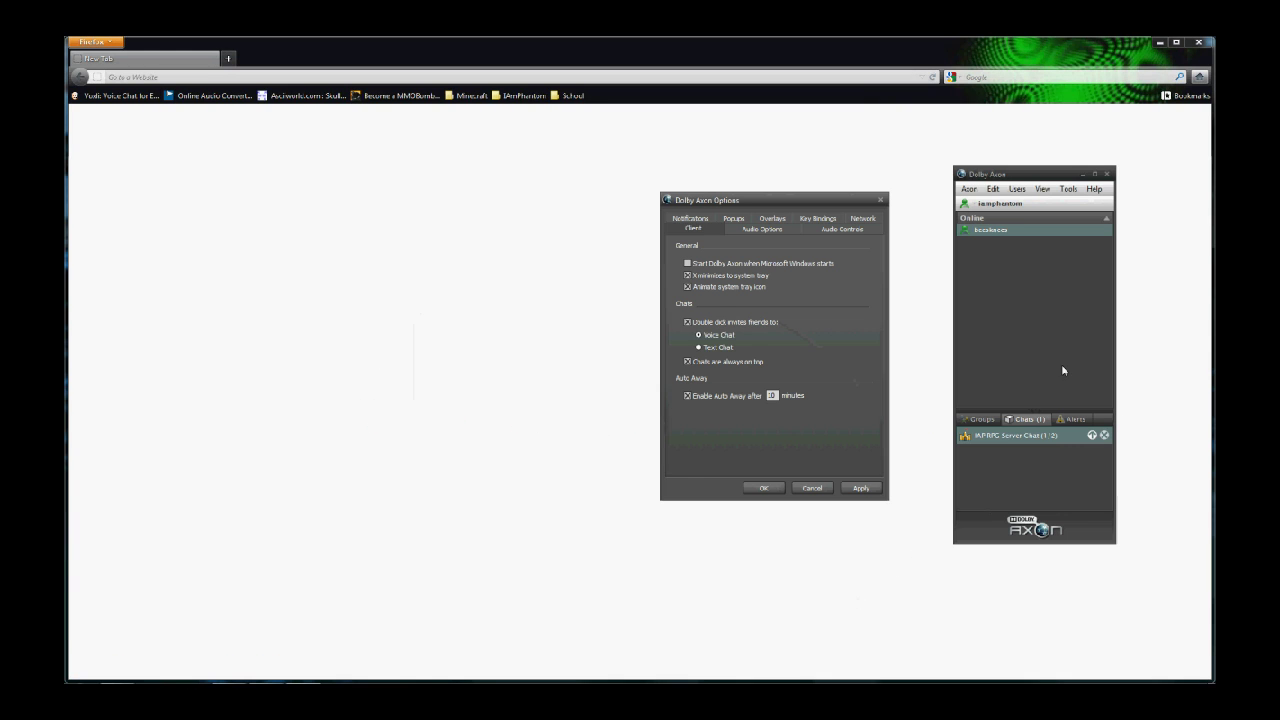
pyautogui.click(777, 487)
# - Rejoin the IAP RPG Server Chat from the list of chats
pyautogui.click(1092, 436)
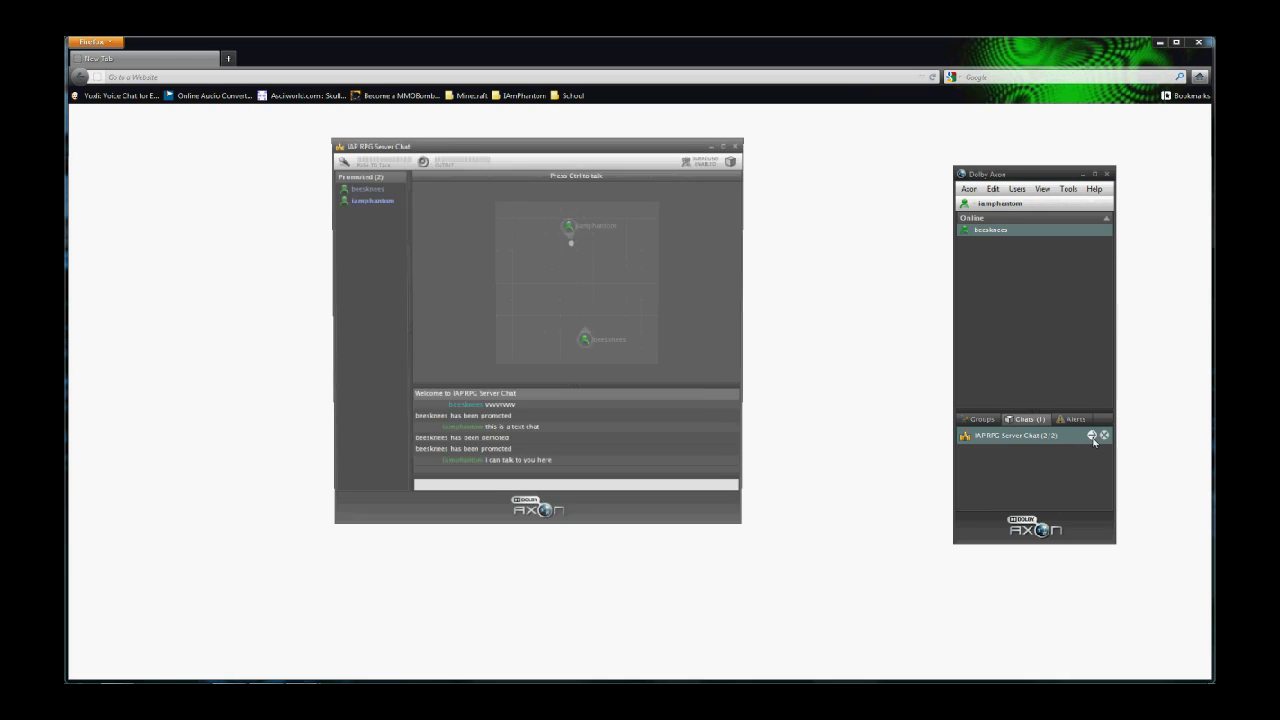
pyautogui.click(866, 194)
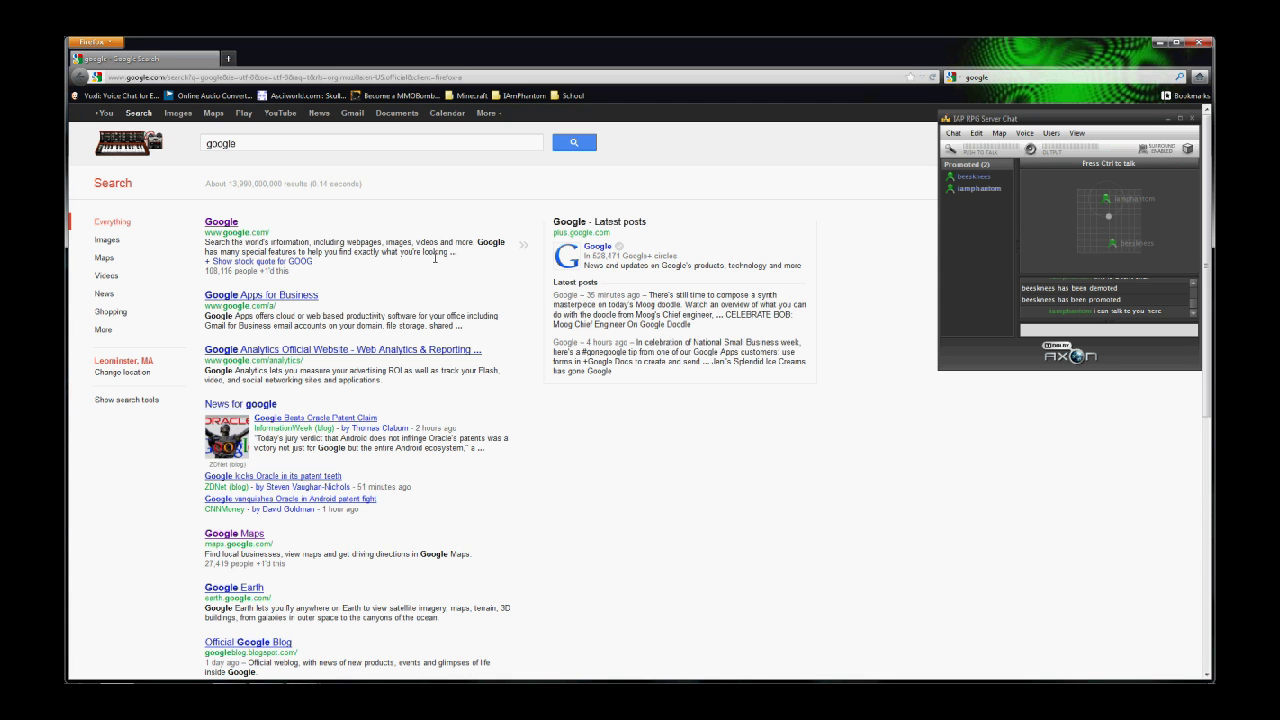
# - Switch to Firefox, open the Google homepage from the search results and reposition the server chat window over the page
pyautogui.click(241, 233)
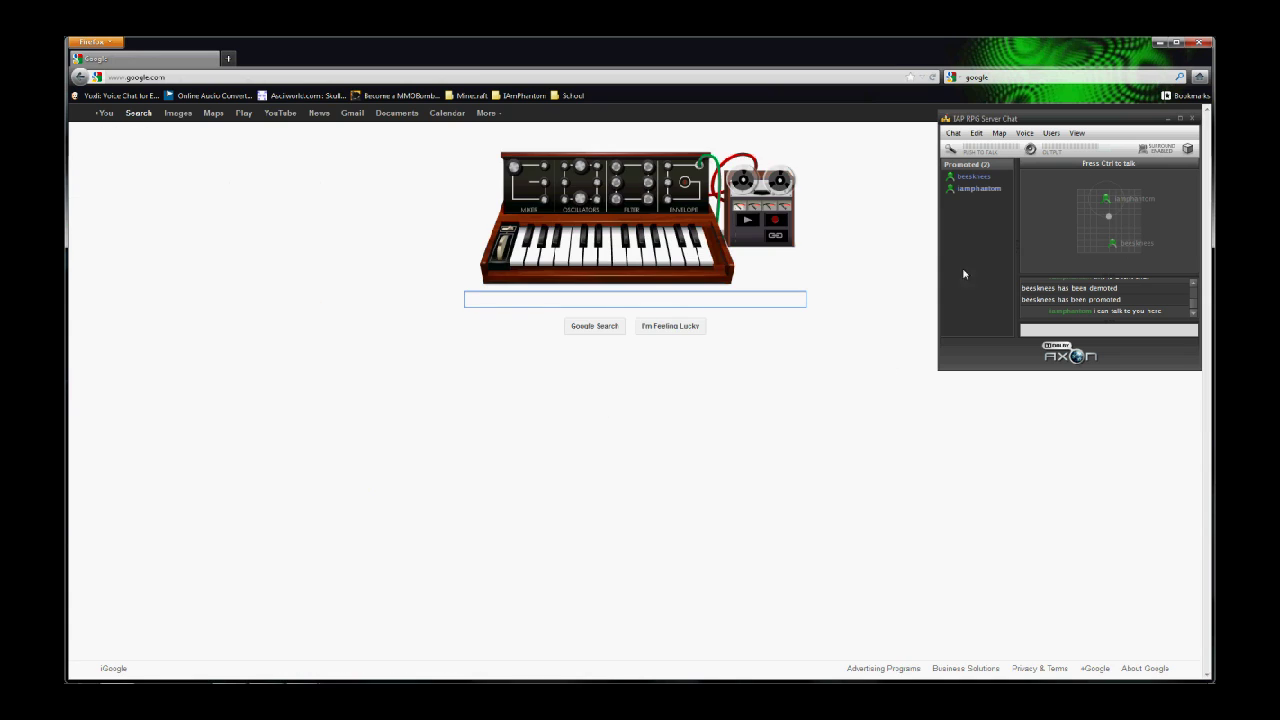
pyautogui.moveTo(1088, 122); pyautogui.dragTo(1078, 146)
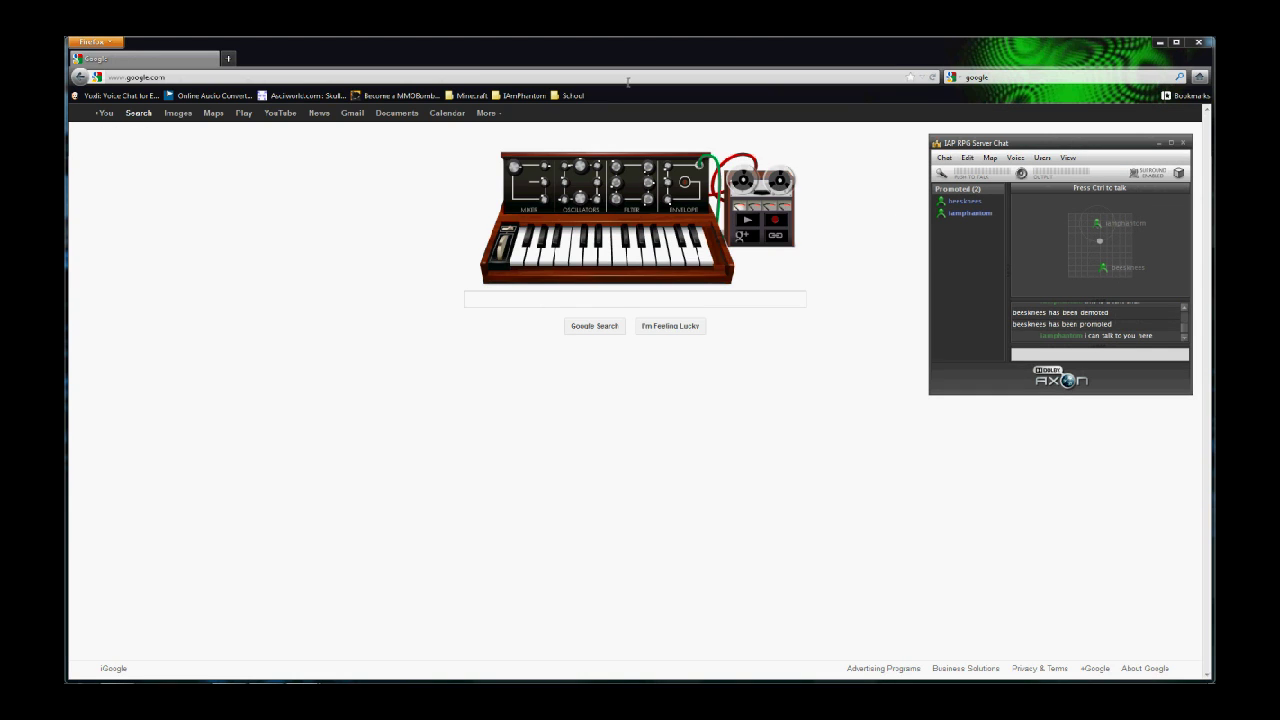
pyautogui.click(390, 475)
pyautogui.click(1022, 211)
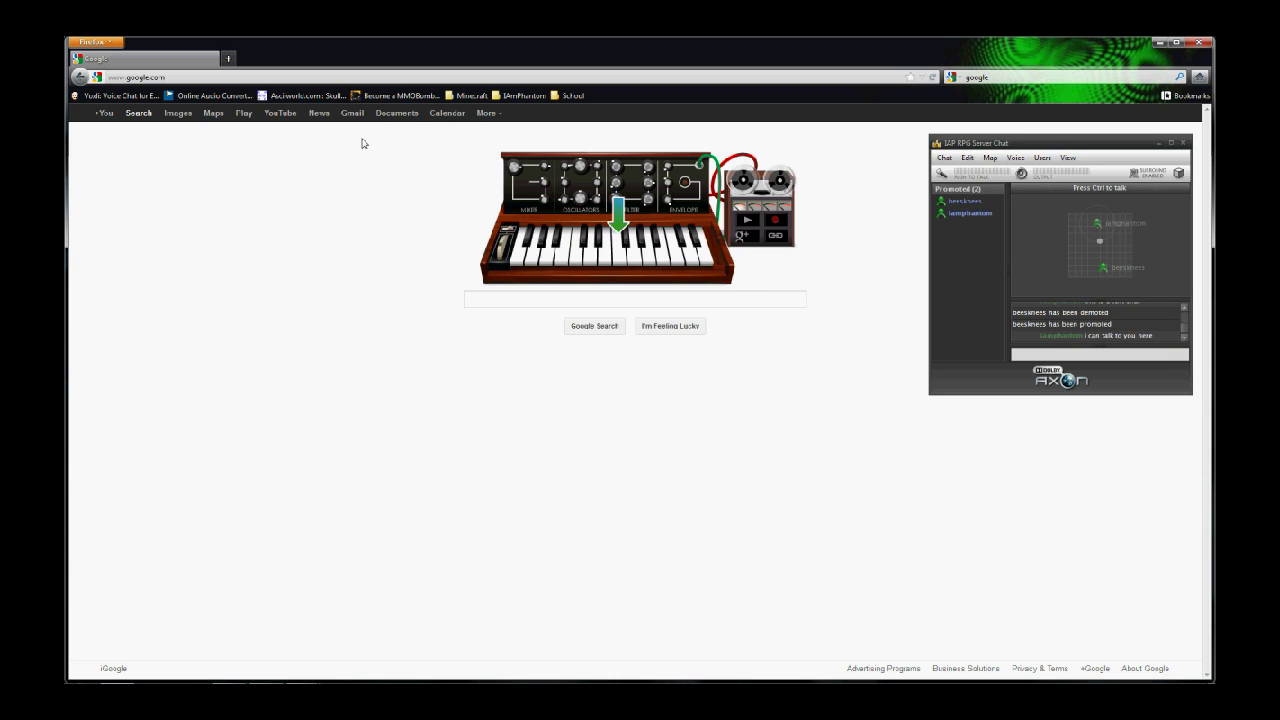
# - Go back to the Google search results and replace that tab with a new blank one
pyautogui.click(80, 78)
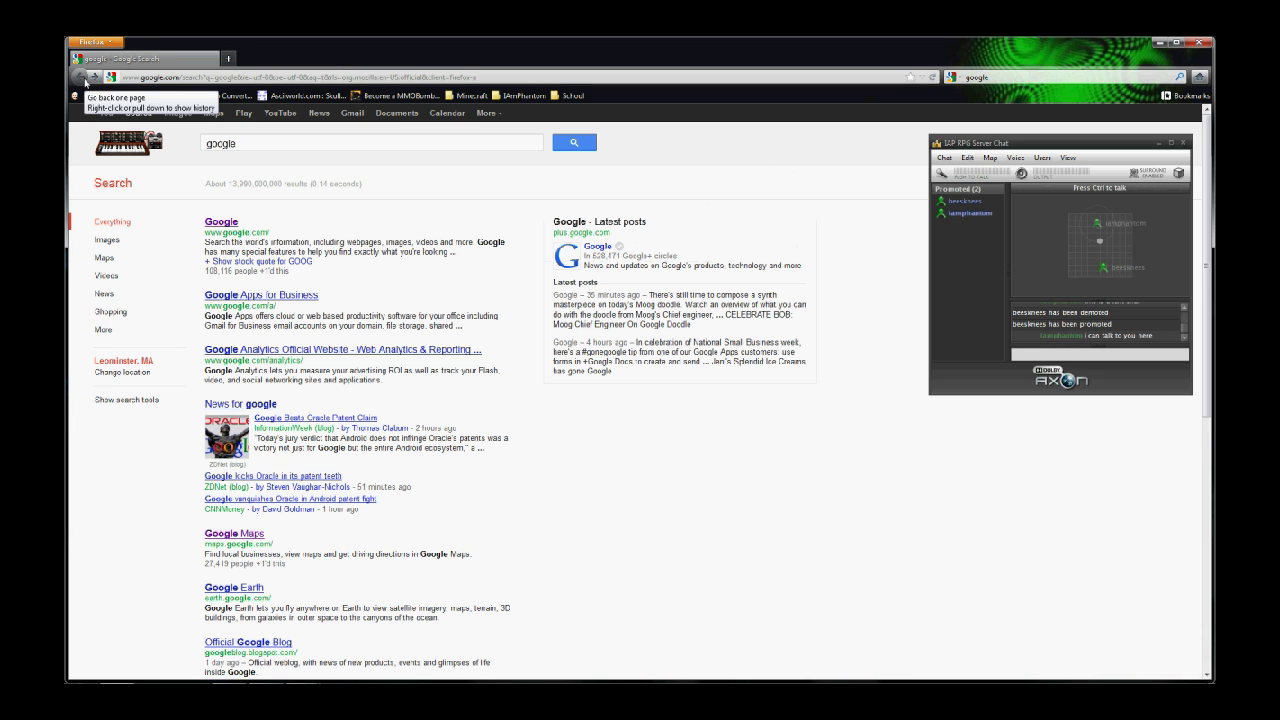
pyautogui.click(225, 60)
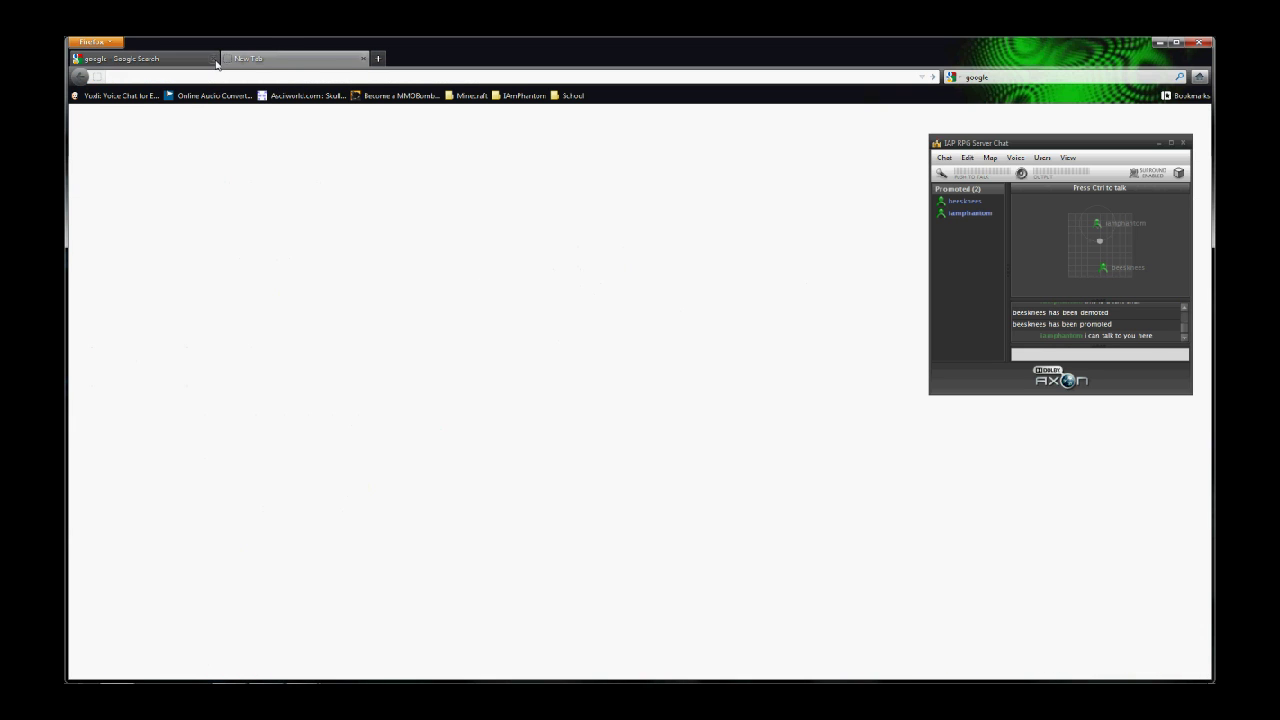
pyautogui.click(215, 60)
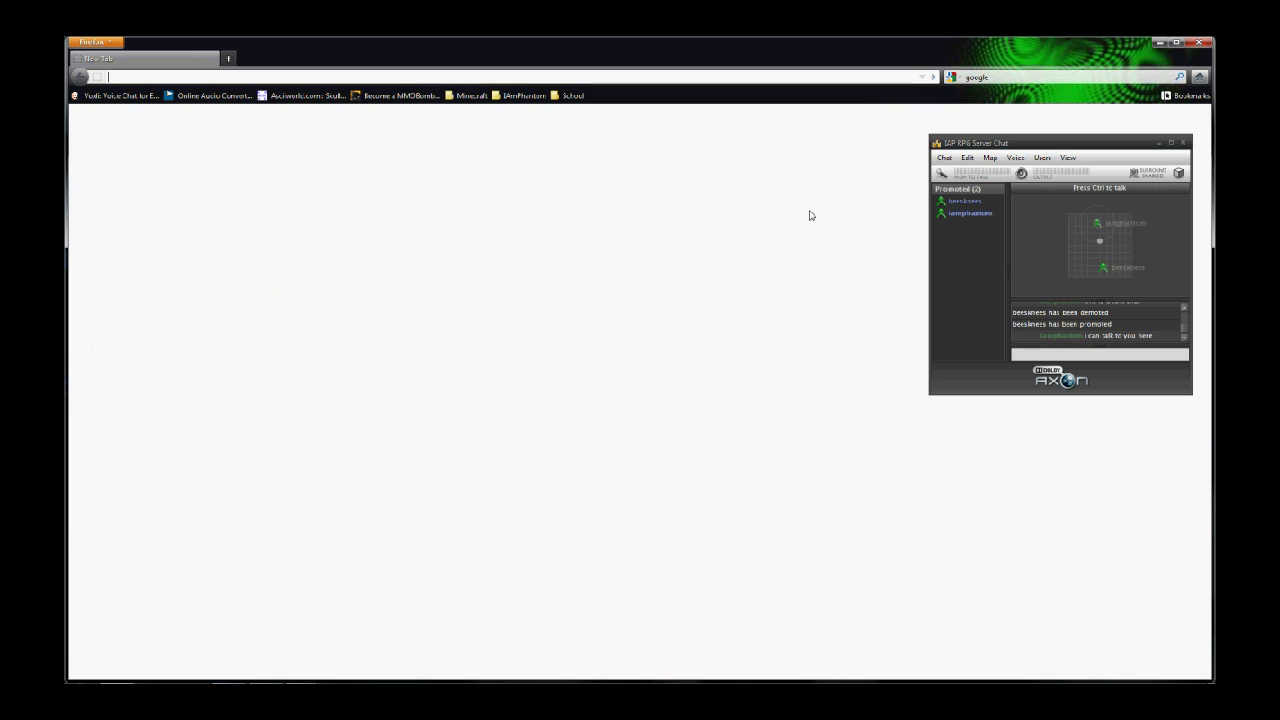